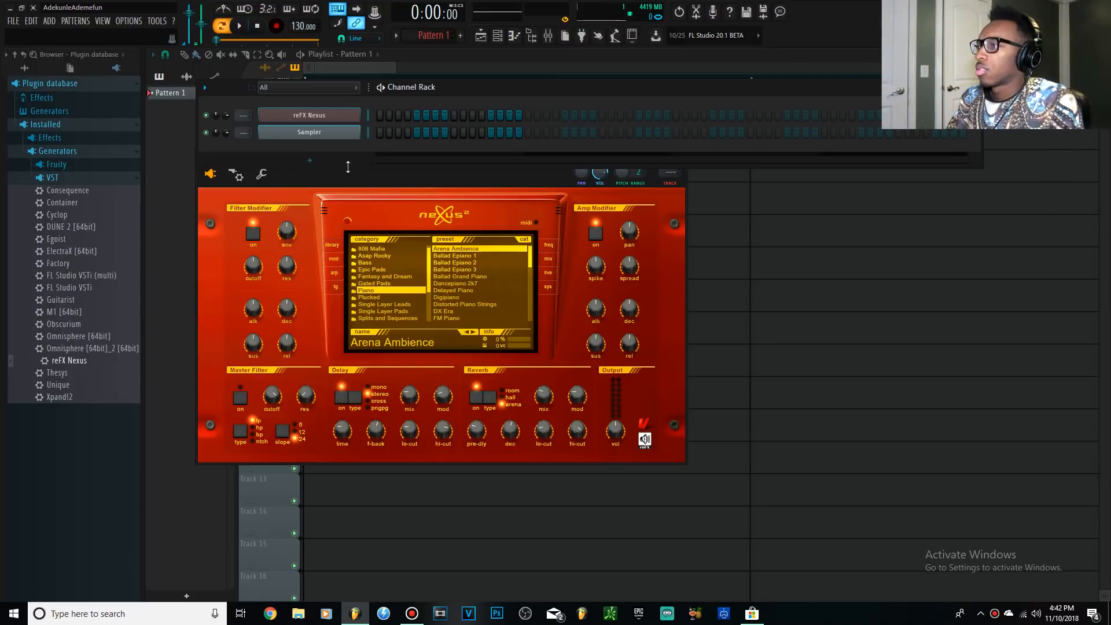
# Move the Sampler channel above reFX Nexus in the channel rack and open the Sampler's piano roll
pyautogui.scroll(1, 363, 127)
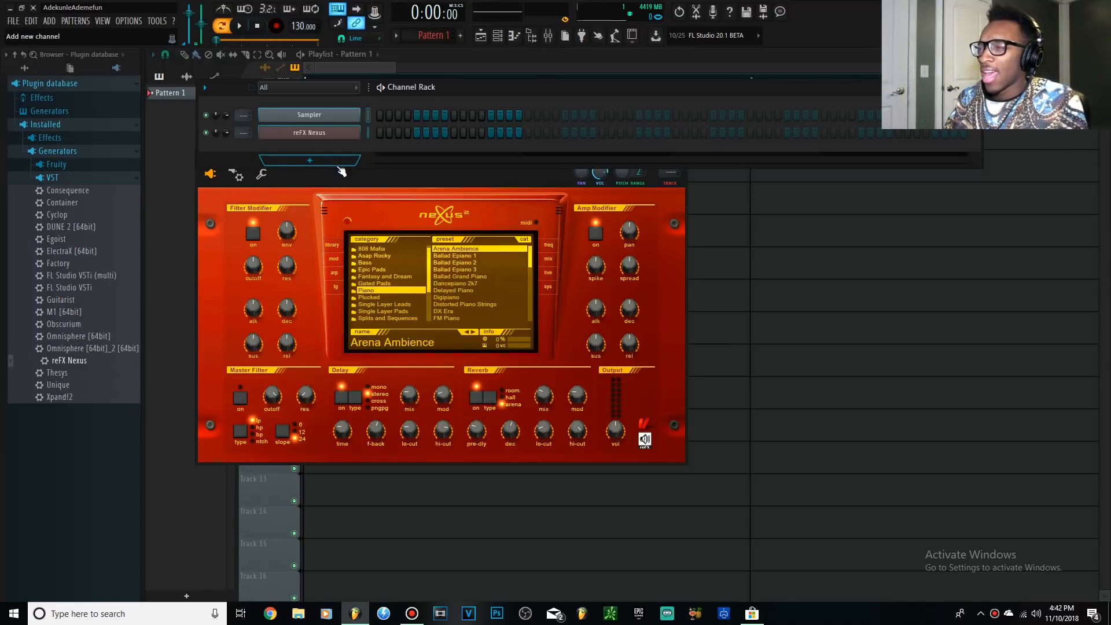
pyautogui.click(345, 116)
pyautogui.rightClick(358, 114)
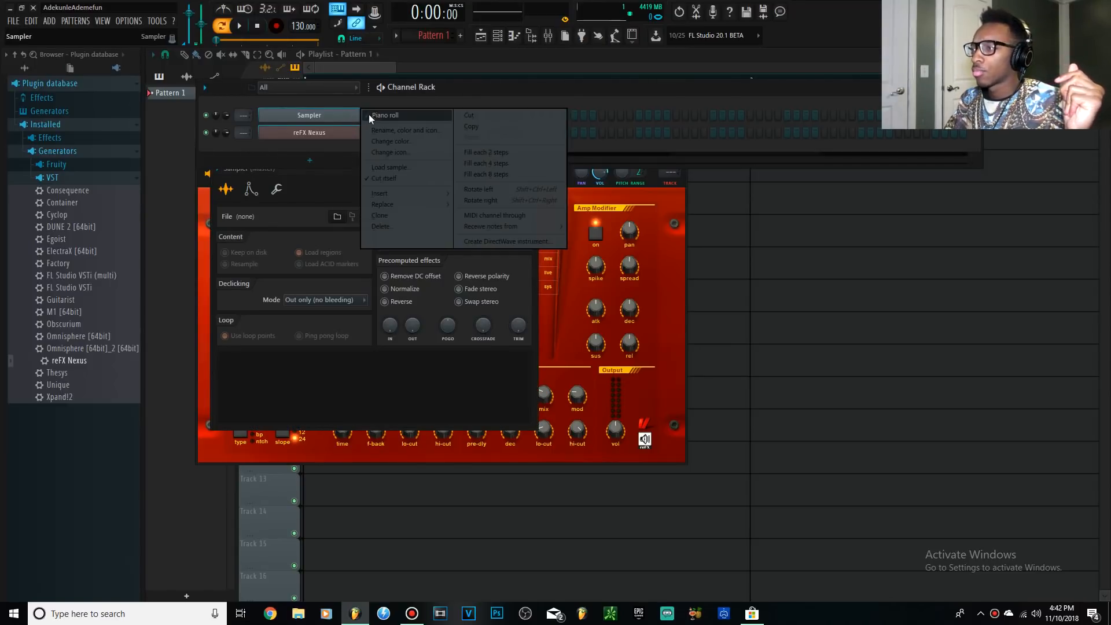
pyautogui.click(370, 115)
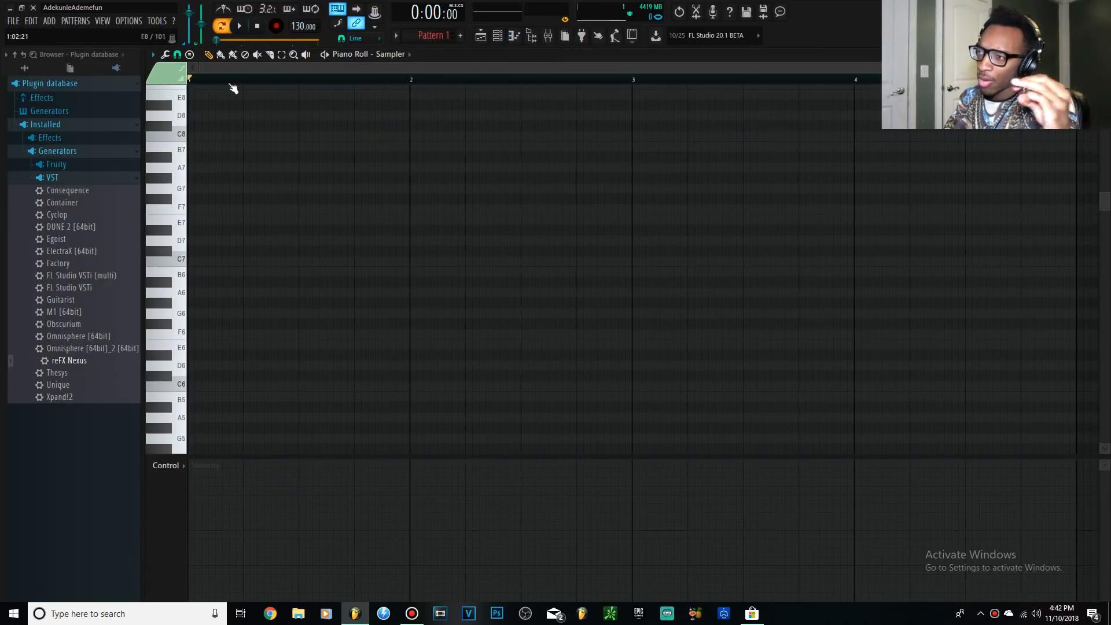
# Stamp an Other Phrygian scale rooted on G at the start of bar 1
pyautogui.click(190, 55)
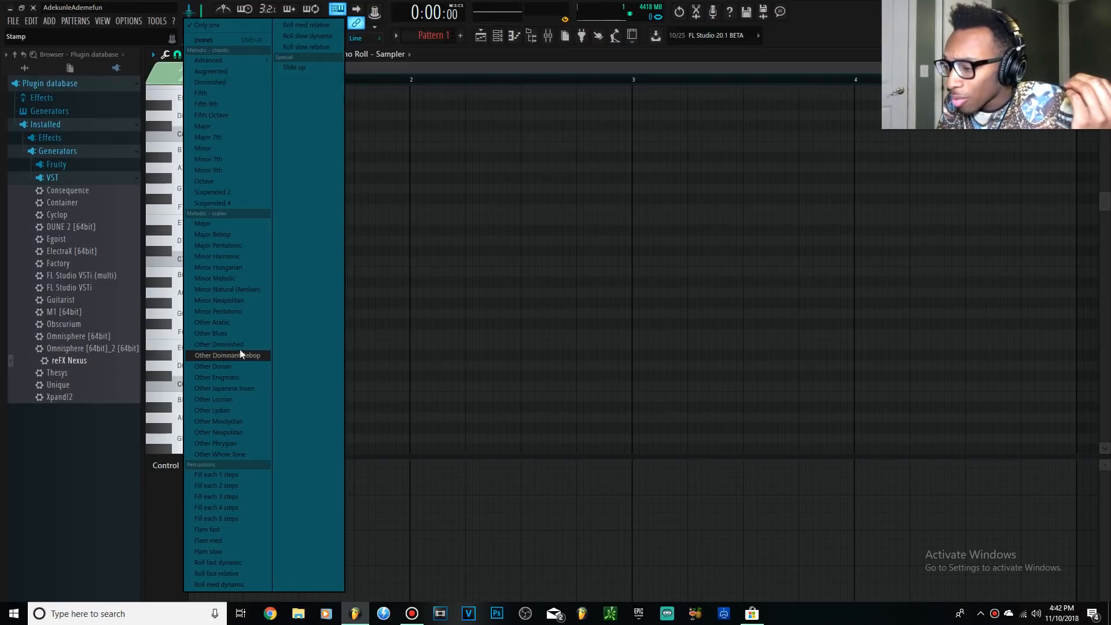
pyautogui.click(249, 447)
pyautogui.moveTo(209, 324)
pyautogui.mouseDown()
pyautogui.moveTo(249, 277)
pyautogui.moveTo(213, 243)
pyautogui.moveTo(190, 323)
pyautogui.moveTo(303, 210)
pyautogui.moveTo(226, 157)
pyautogui.moveTo(195, 166)
pyautogui.moveTo(188, 184)
pyautogui.moveTo(221, 199)
pyautogui.moveTo(194, 185)
pyautogui.moveTo(180, 459)
pyautogui.moveTo(193, 330)
pyautogui.mouseUp()
# Copy the stamped Phrygian scale and transpose the pasted notes by octaves to stack the scale over more of the keyboard
pyautogui.scroll(4, 233, 335)
pyautogui.hotkey('ctrl', 'a')
pyautogui.hotkey('ctrl', 'c')
pyautogui.hotkey('ctrl', 'v')
pyautogui.hotkey('ctrl', 'Up')
pyautogui.hotkey('ctrl', 'Up')
pyautogui.hotkey('ctrl', 'Up')
pyautogui.hotkey('ctrl', 'Down')
pyautogui.hotkey('ctrl', 'Down')
pyautogui.hotkey('ctrl', 'Down')
pyautogui.hotkey('shift', 'Down')
pyautogui.hotkey('shift', 'Down')
pyautogui.hotkey('shift', 'Down')
pyautogui.hotkey('shift', 'Down')
pyautogui.hotkey('shift', 'Down')
pyautogui.hotkey('shift', 'Down')
pyautogui.hotkey('ctrl', 'Down')
pyautogui.hotkey('ctrl', 'Down')
# Check the stacked scale notes across the whole keyboard range
pyautogui.scroll(-10, 366, 306)
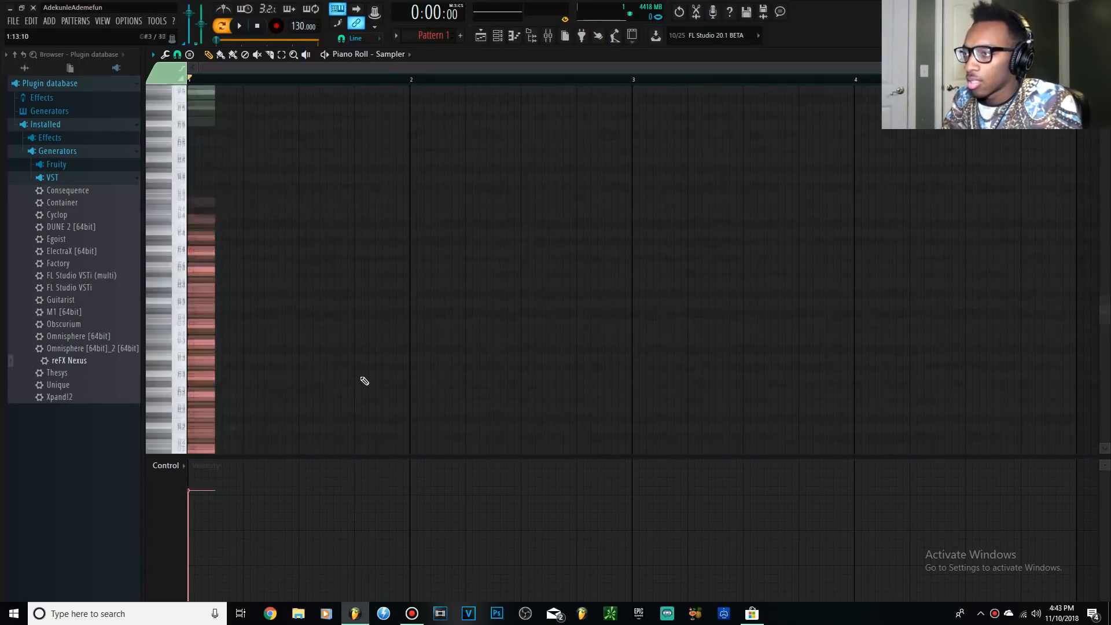
pyautogui.scroll(-10, 405, 352)
pyautogui.hotkey('ctrl', 'a')
pyautogui.scroll(15, 362, 312)
pyautogui.scroll(-5, 351, 306)
pyautogui.scroll(-4, 234, 288)
pyautogui.scroll(-5, 236, 290)
pyautogui.hotkey('ctrl', 'd')
pyautogui.scroll(5, 297, 296)
pyautogui.scroll(-5, 211, 141)
# Stretch all the scale notes to one full bar and clear the selection
pyautogui.hotkey('ctrl', 'a')
pyautogui.moveTo(209, 148); pyautogui.dragTo(305, 152)
pyautogui.keyDown('ctrl'); pyautogui.click(432, 144); pyautogui.keyUp('ctrl')
pyautogui.scroll(-2, 384, 223)
pyautogui.scroll(3, 332, 213)
pyautogui.scroll(-1, 334, 226)
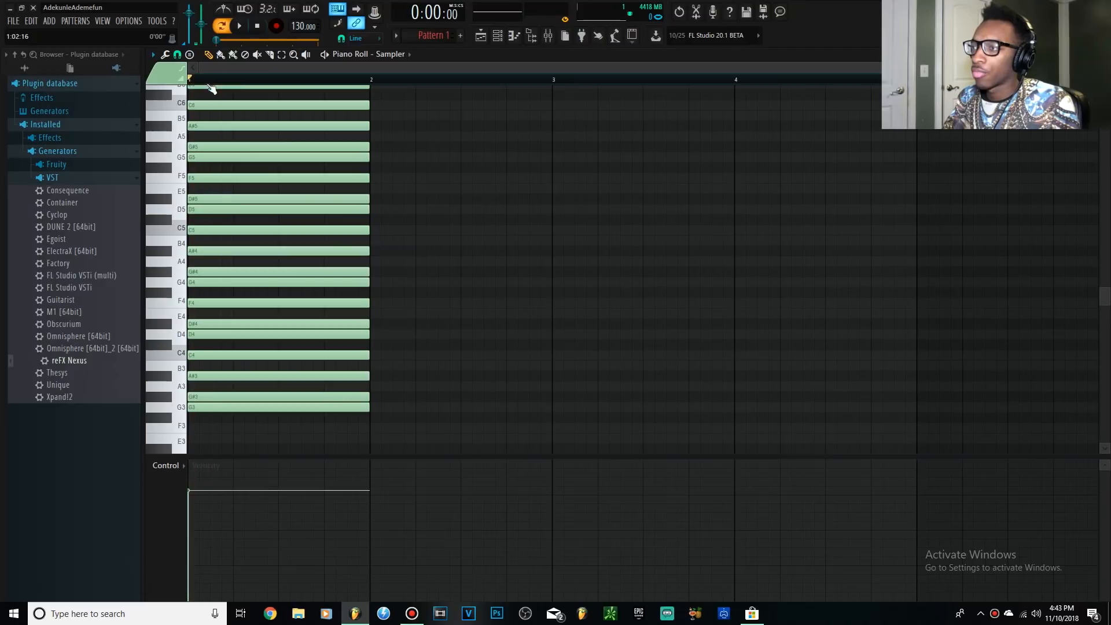
pyautogui.scroll(8, 242, 231)
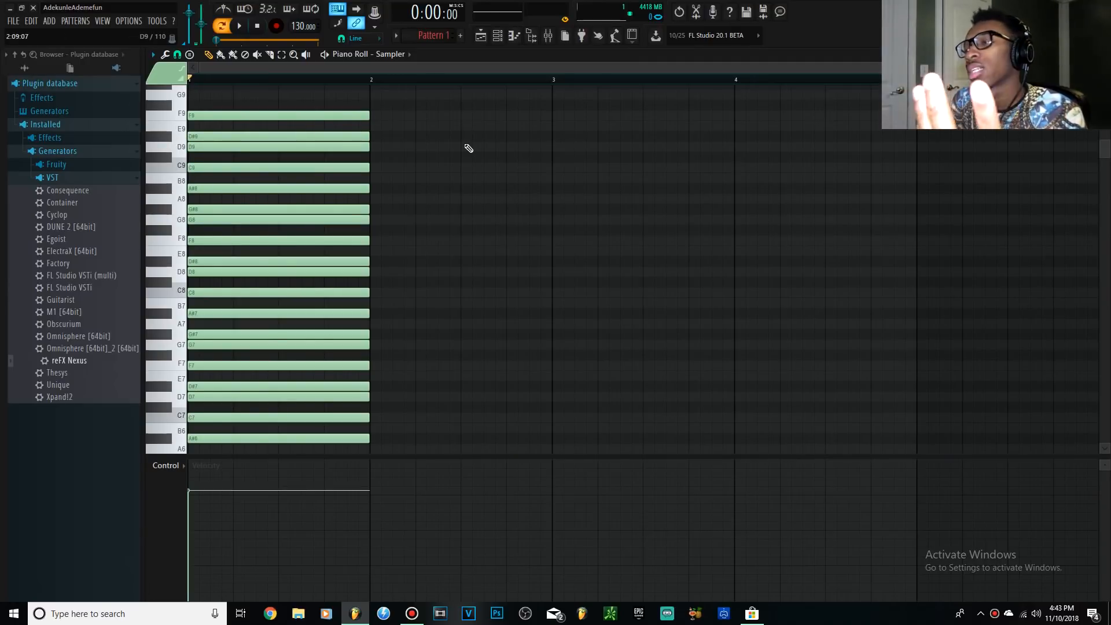
# Bring up the channel rack and open the piano roll of the reFX Nexus channel
pyautogui.click(497, 36)
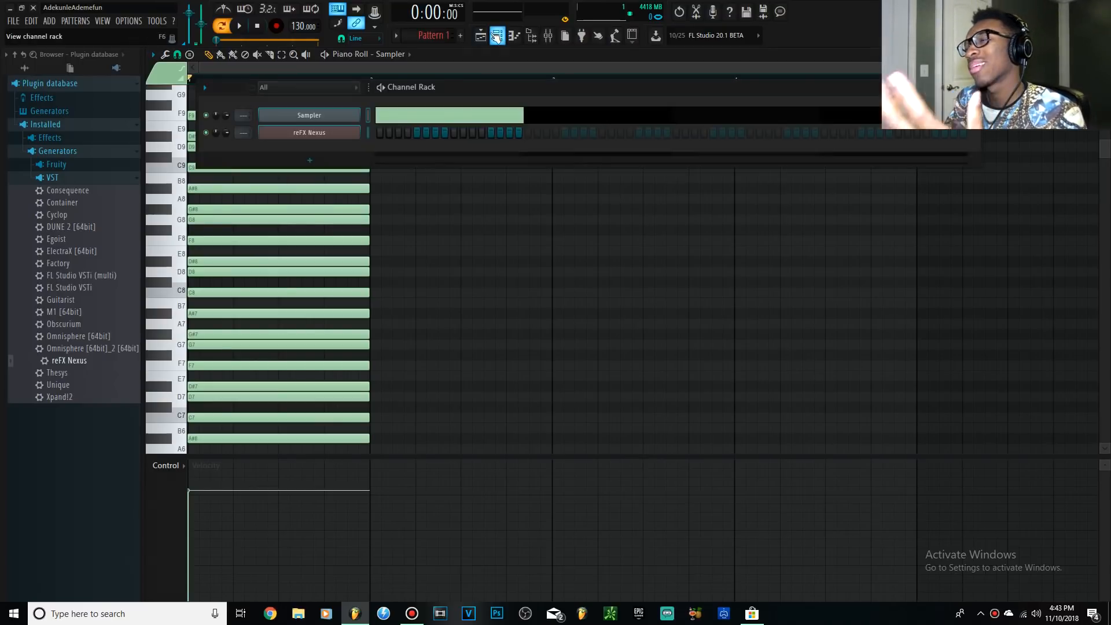
pyautogui.rightClick(347, 133)
pyautogui.click(373, 133)
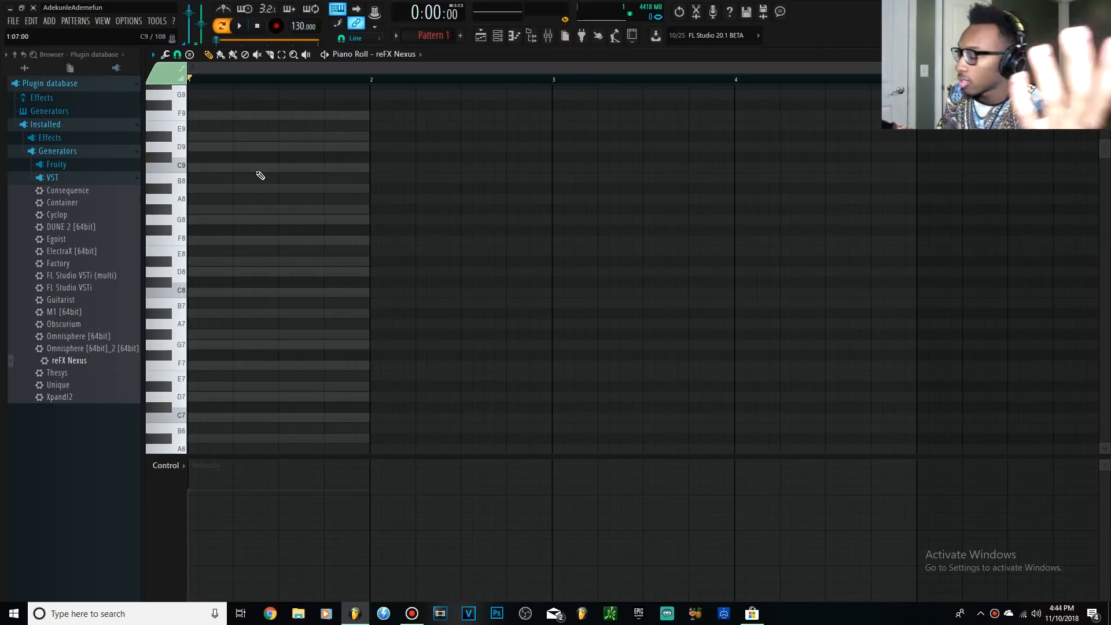
# Place a G6 note at the start of bar 1 and shorten it to two steps
pyautogui.scroll(-4, 218, 255)
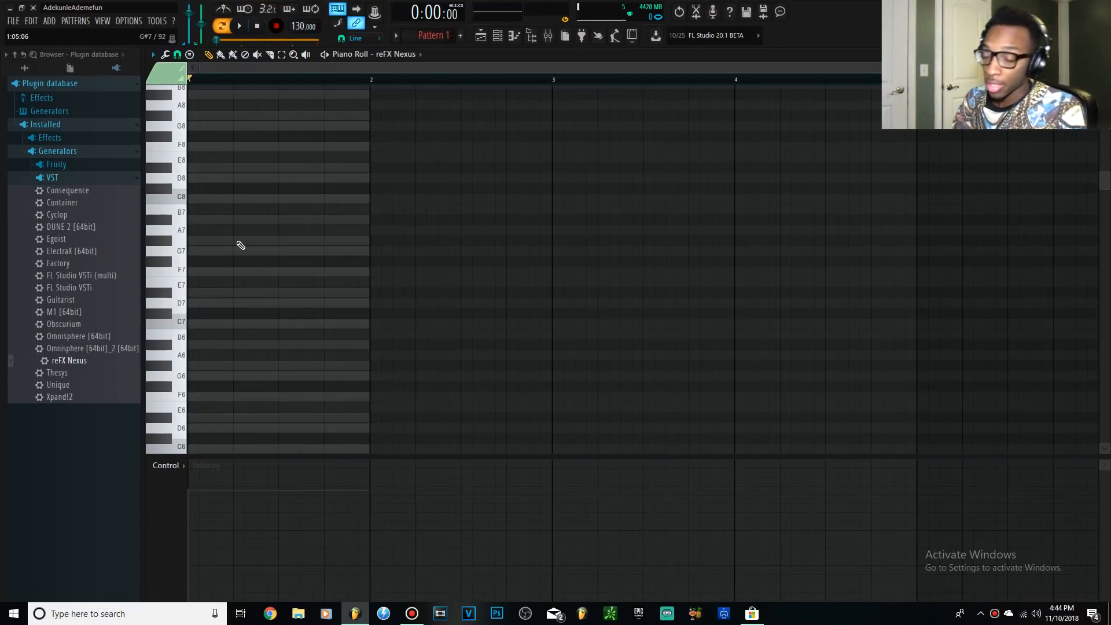
pyautogui.scroll(-3, 312, 254)
pyautogui.scroll(-3, 315, 251)
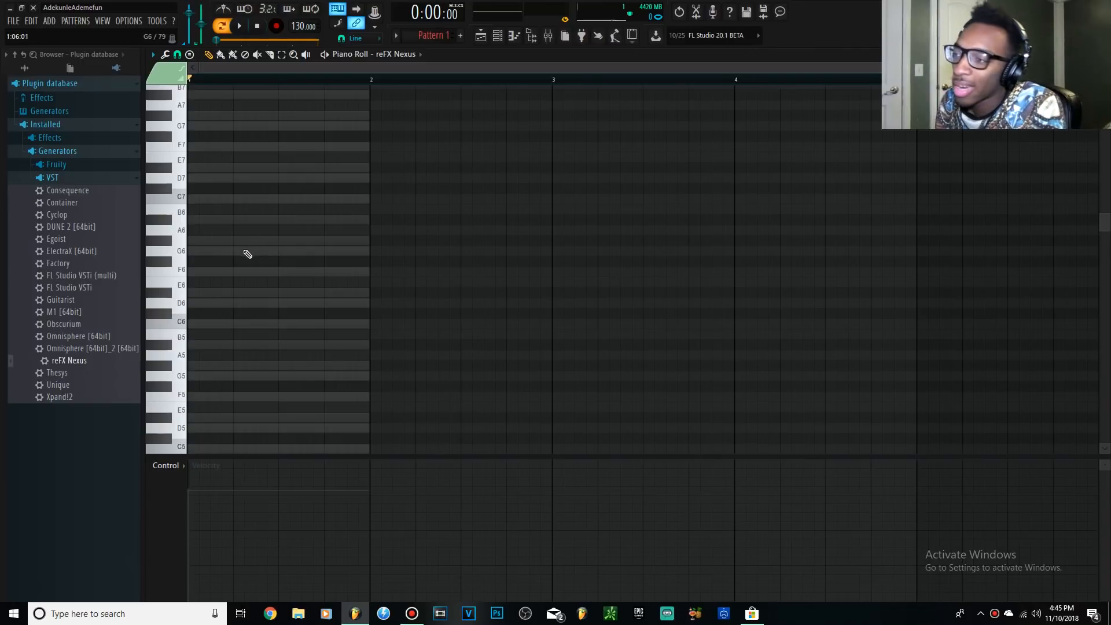
pyautogui.click(212, 253)
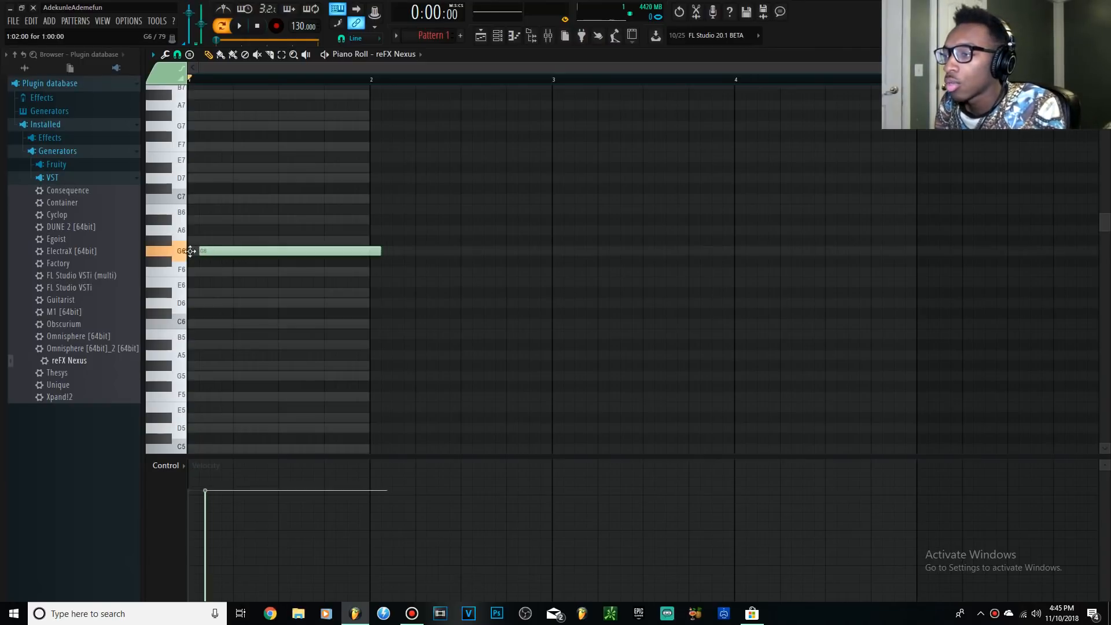
pyautogui.moveTo(371, 252); pyautogui.dragTo(207, 254)
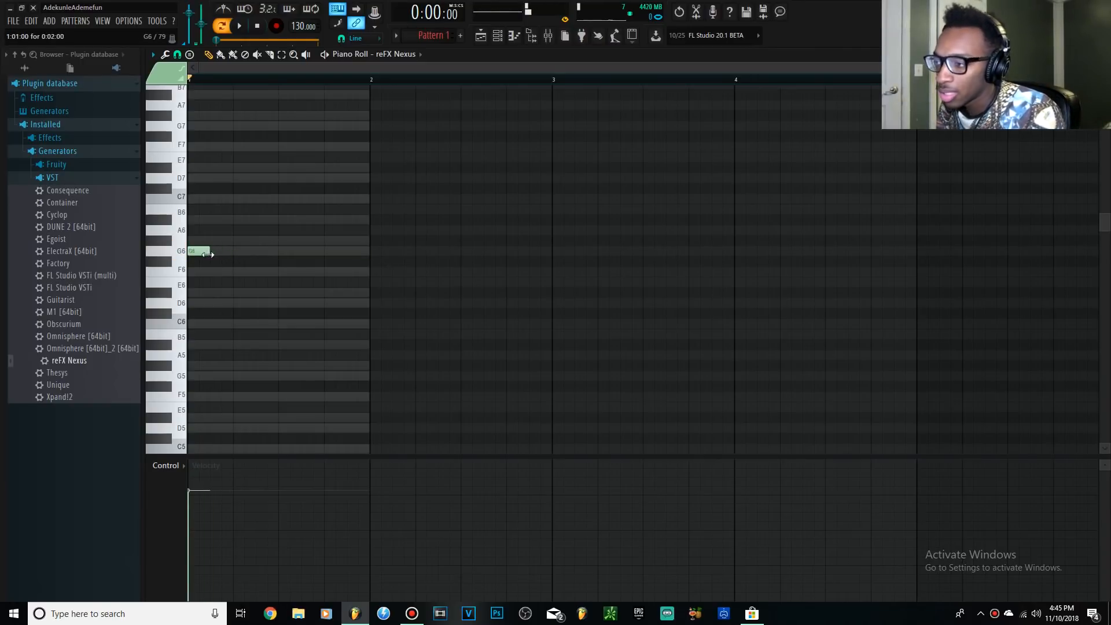
# Try a second note right after the G6 note, play the pattern, and delete that note again
pyautogui.scroll(3, 220, 258)
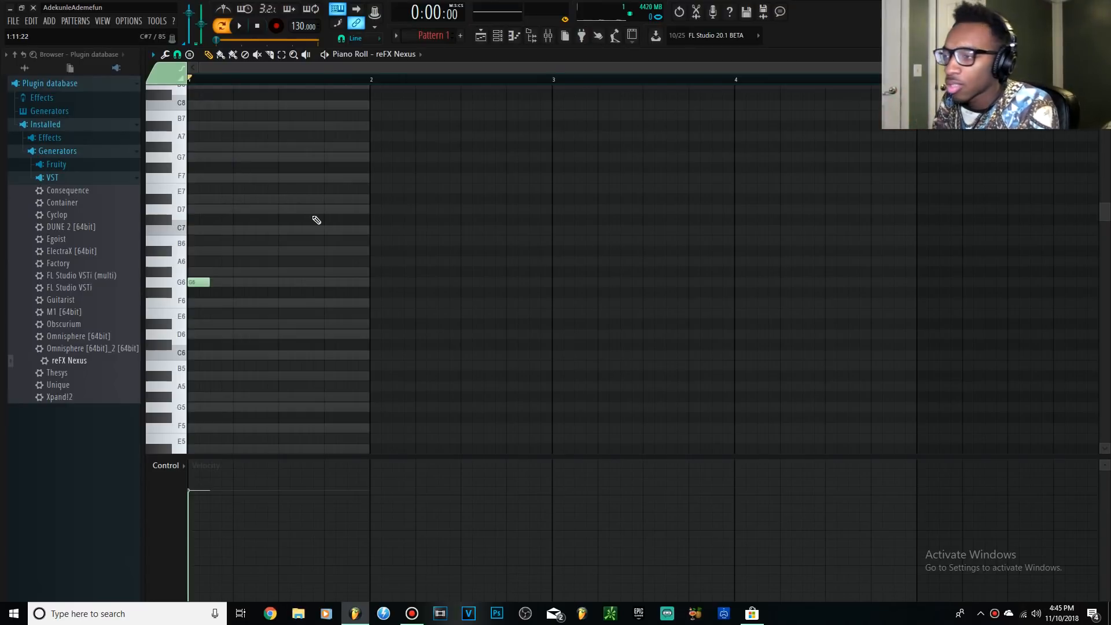
pyautogui.click(214, 250)
pyautogui.press('space')
pyautogui.press('space')
pyautogui.rightClick(221, 252)
pyautogui.press('space')
pyautogui.press('space')
# Try a two-step G#6 note at step 3 of bar 1 and play the pattern
pyautogui.moveTo(217, 292); pyautogui.dragTo(209, 272)
pyautogui.press('space')
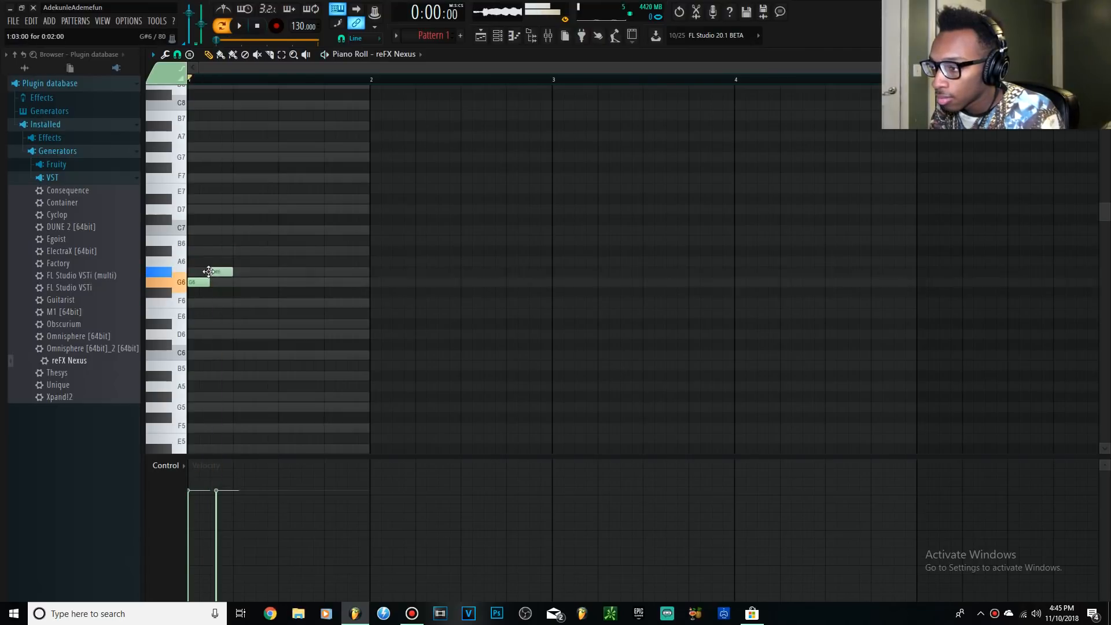
pyautogui.press('space')
pyautogui.press('space')
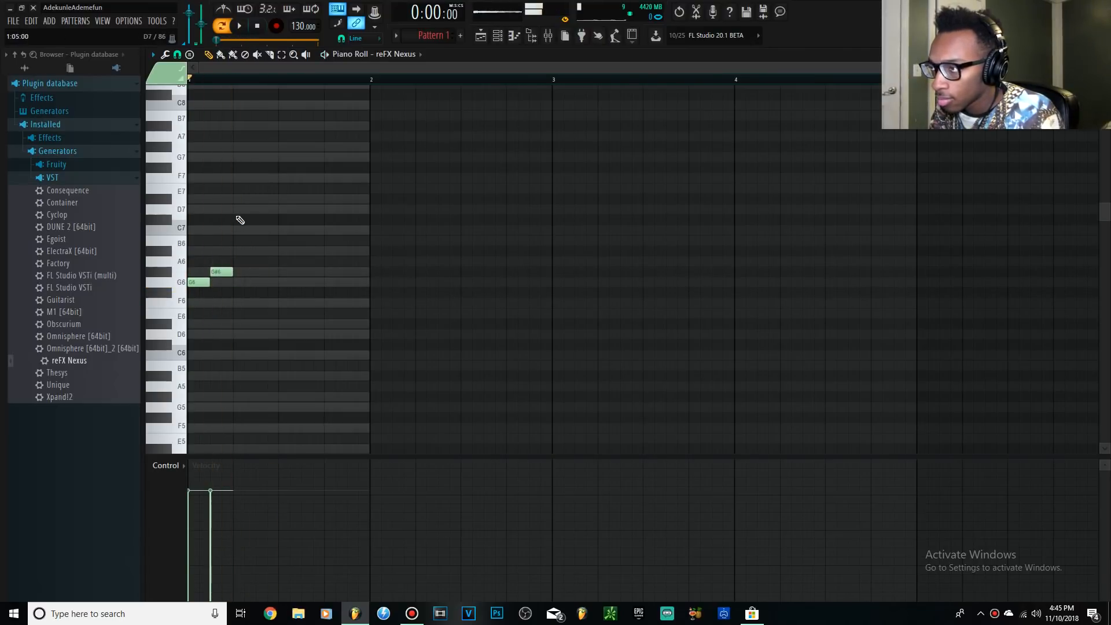
# Play back the G6 and G#6 notes while looking at them up close
pyautogui.press('space')
pyautogui.keyDown('ctrl'); pyautogui.rightClick(218, 272); pyautogui.keyUp('ctrl')
pyautogui.press('space')
pyautogui.keyDown('ctrl'); pyautogui.rightClick(382, 260); pyautogui.keyUp('ctrl')
pyautogui.press('space')
pyautogui.press('space')
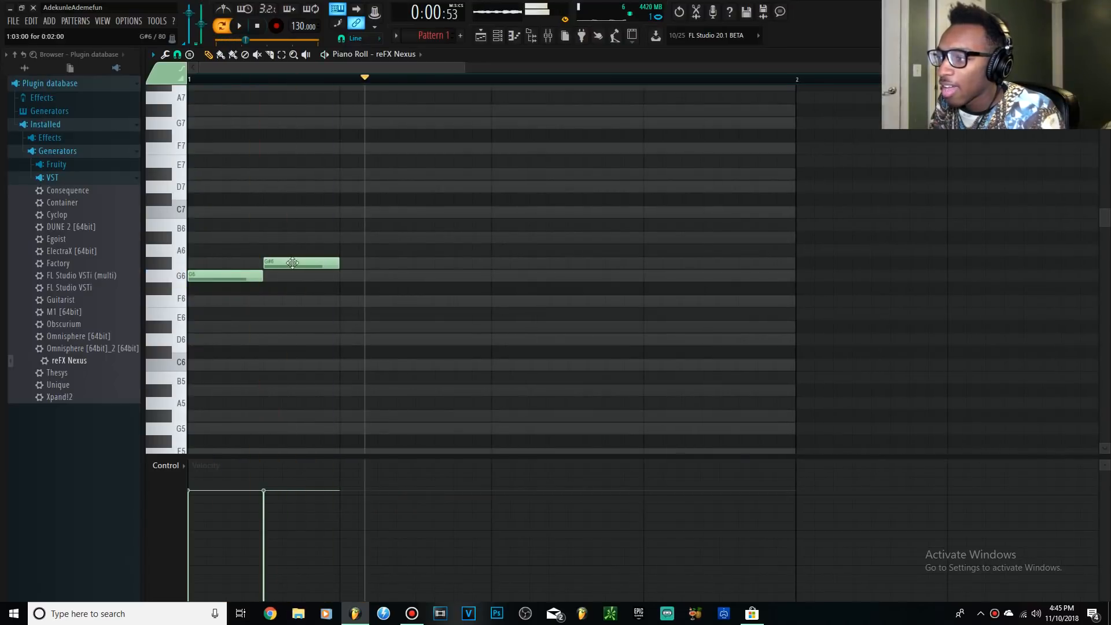
pyautogui.scroll(-4, 295, 220)
pyautogui.click(259, 27)
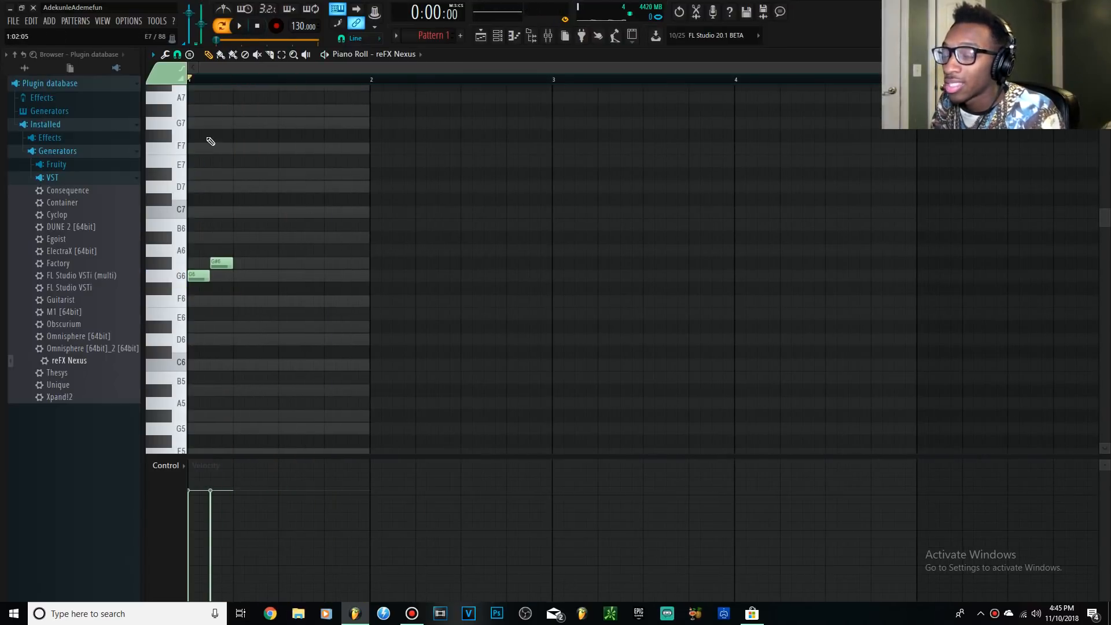
# Try the G#6 note at step 5 of bar 1 and play the pattern
pyautogui.scroll(3, 218, 260)
pyautogui.scroll(-3, 219, 238)
pyautogui.moveTo(224, 263); pyautogui.dragTo(247, 264)
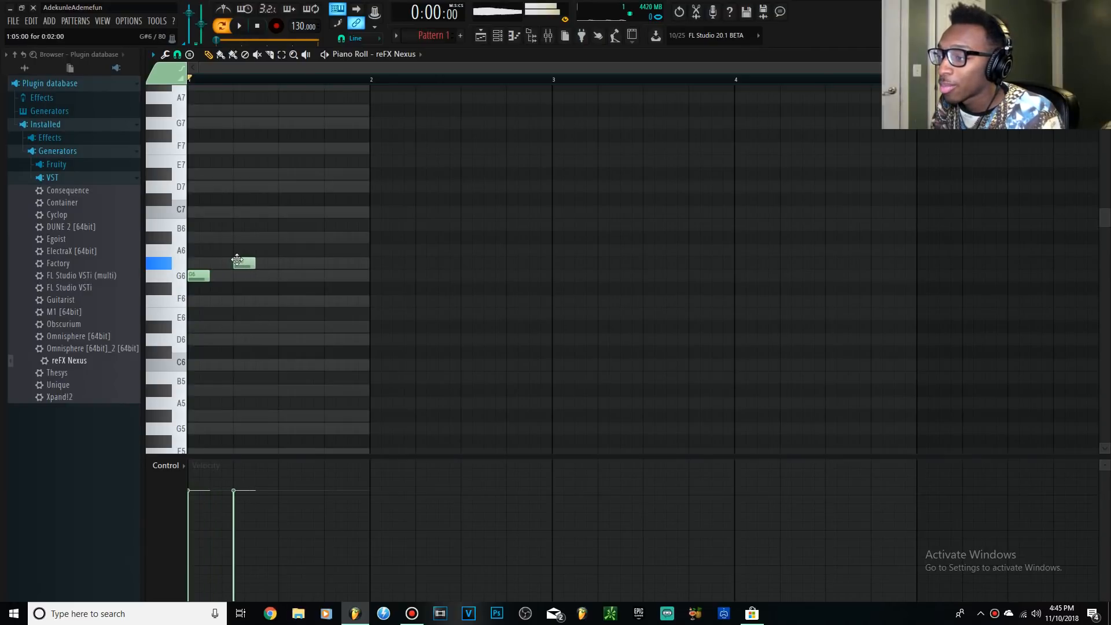
pyautogui.press('space')
pyautogui.press('space')
# Try a two-step G5 note at step 5 of bar 1 together with the G#6 and play the pattern
pyautogui.click(276, 337)
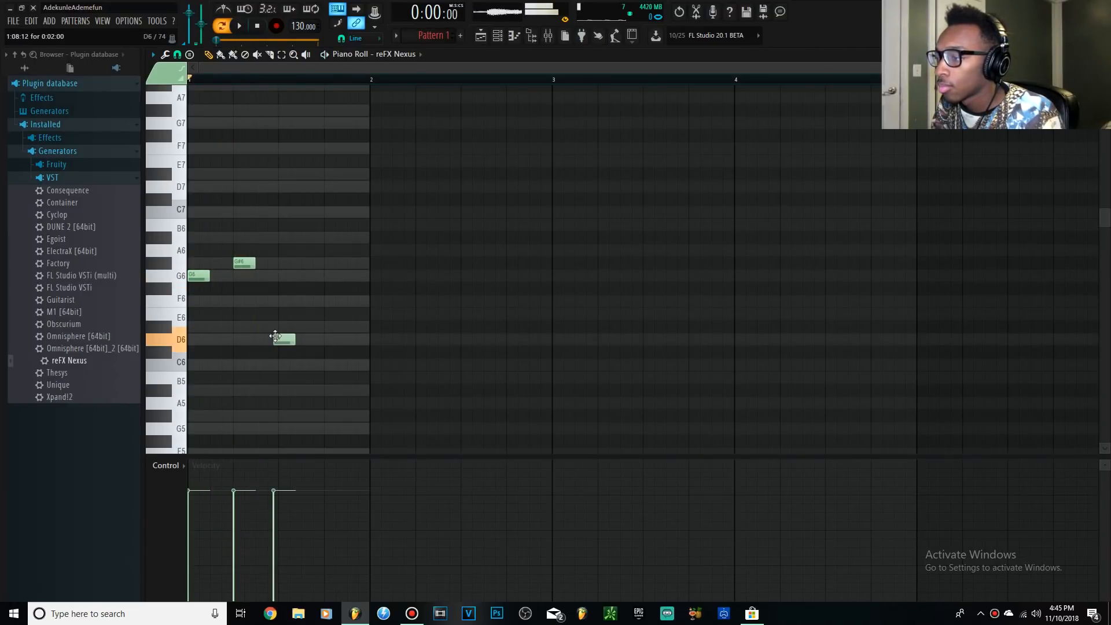
pyautogui.moveTo(276, 336); pyautogui.dragTo(232, 425)
pyautogui.press('space')
pyautogui.press('space')
pyautogui.press('space')
# Delete the G#6 and G5 notes at step 5 of bar 1
pyautogui.rightClick(244, 263)
pyautogui.press('space')
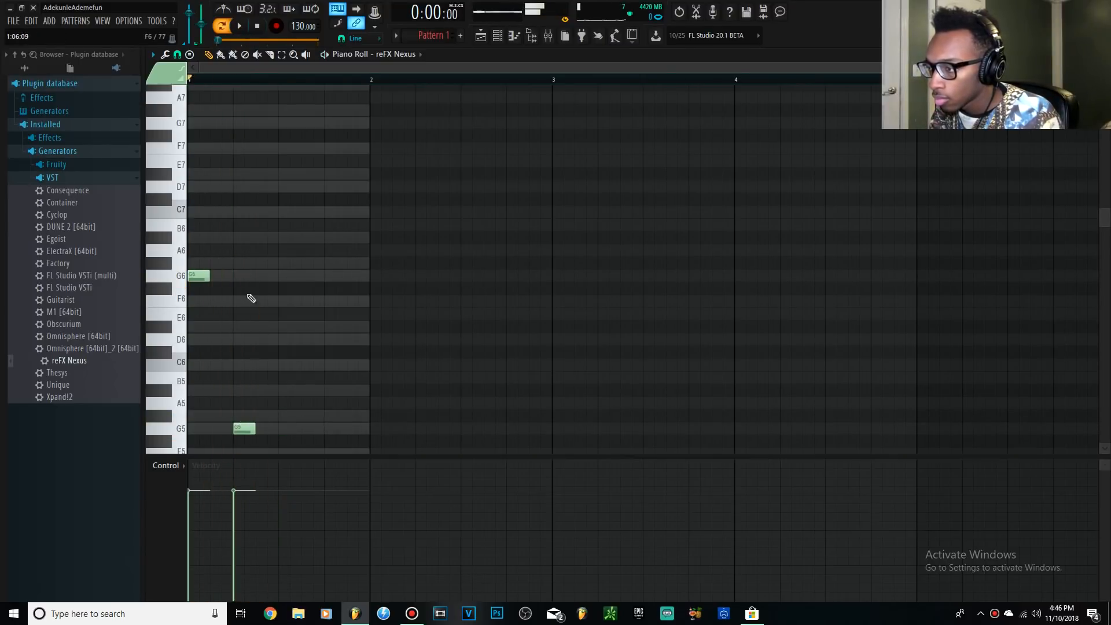
pyautogui.rightClick(235, 429)
# Place a two-step A#6 note at step 5 of bar 1 and play the pattern
pyautogui.moveTo(231, 279); pyautogui.dragTo(231, 237)
pyautogui.press('space')
pyautogui.press('space')
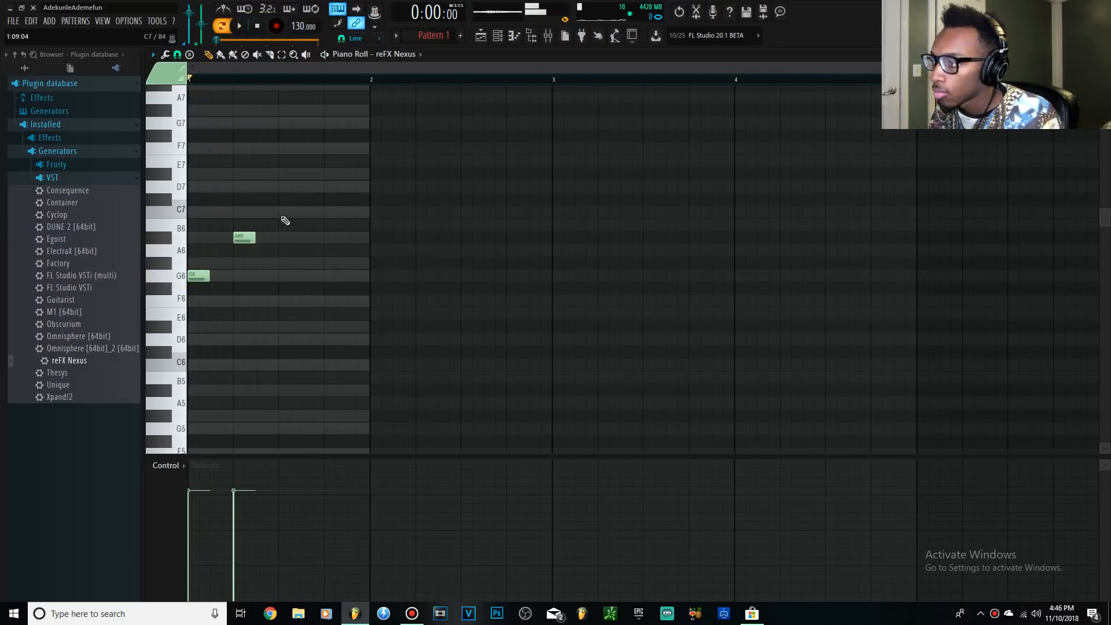
# Place a two-step D6 note at step 9 of bar 1 and remove the trial G#6 note above it
pyautogui.click(279, 262)
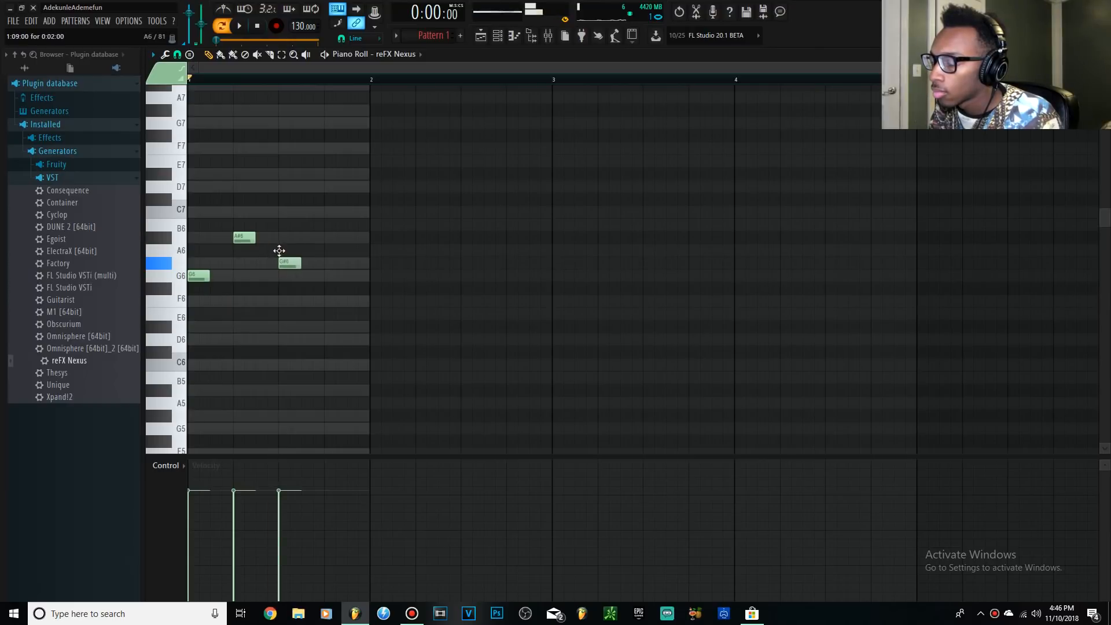
pyautogui.click(293, 276)
pyautogui.moveTo(282, 276); pyautogui.dragTo(278, 341)
pyautogui.press('space')
pyautogui.rightClick(289, 261)
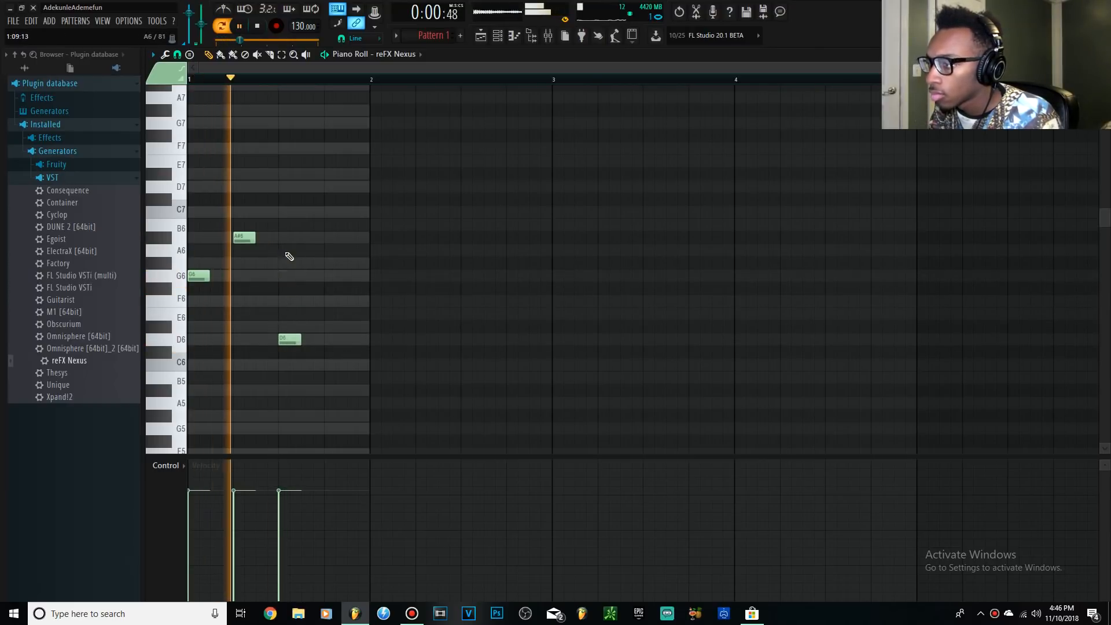
pyautogui.press('space')
# Add a closing G6 note and close the gaps so A#6, D6 and G6 start at steps 3, 5 and 7
pyautogui.moveTo(327, 289); pyautogui.dragTo(301, 272)
pyautogui.moveTo(235, 237); pyautogui.dragTo(211, 236)
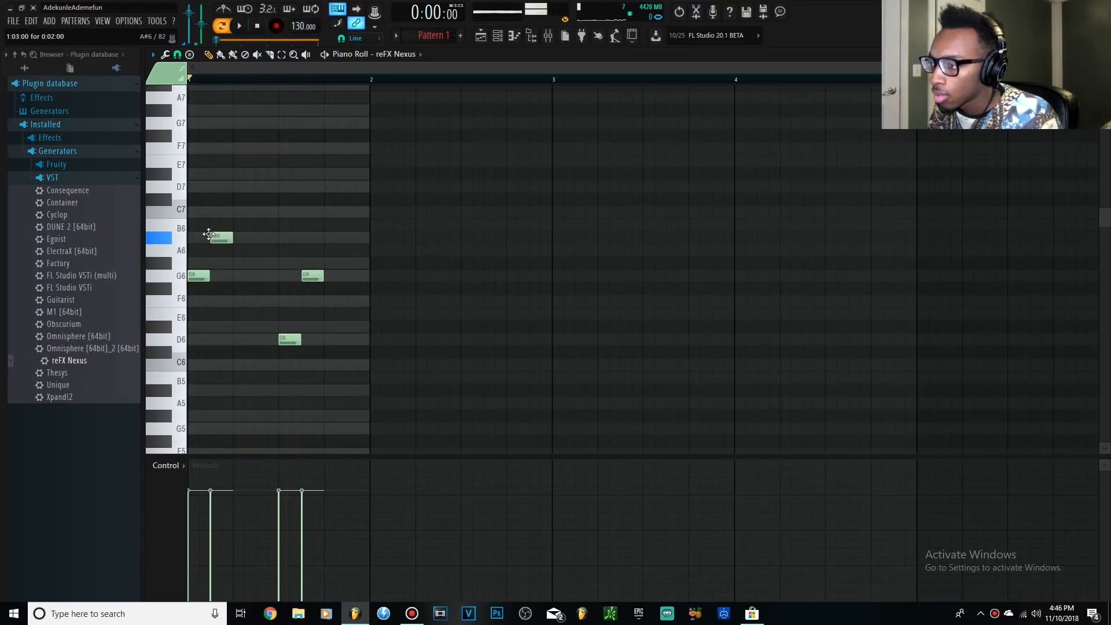
pyautogui.moveTo(291, 345); pyautogui.dragTo(246, 345)
pyautogui.moveTo(309, 275); pyautogui.dragTo(263, 276)
pyautogui.press('space')
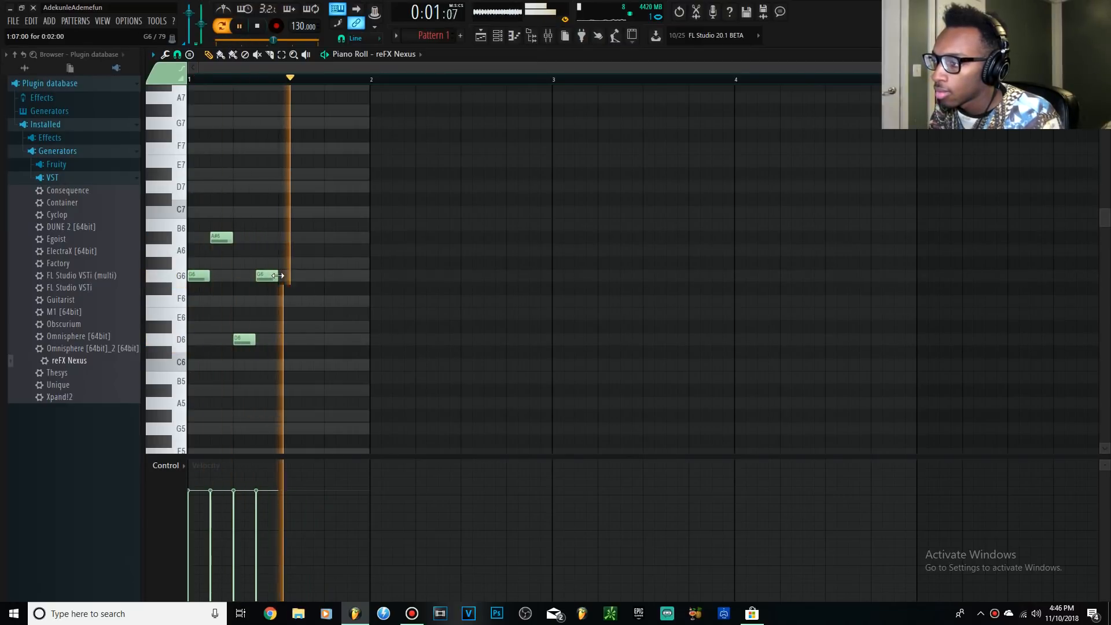
# Delete the last G6 note, move the D6 note to step 9 of bar 1, and play the pattern
pyautogui.rightClick(263, 275)
pyautogui.moveTo(243, 339); pyautogui.dragTo(288, 339)
pyautogui.press('space')
pyautogui.press('space')
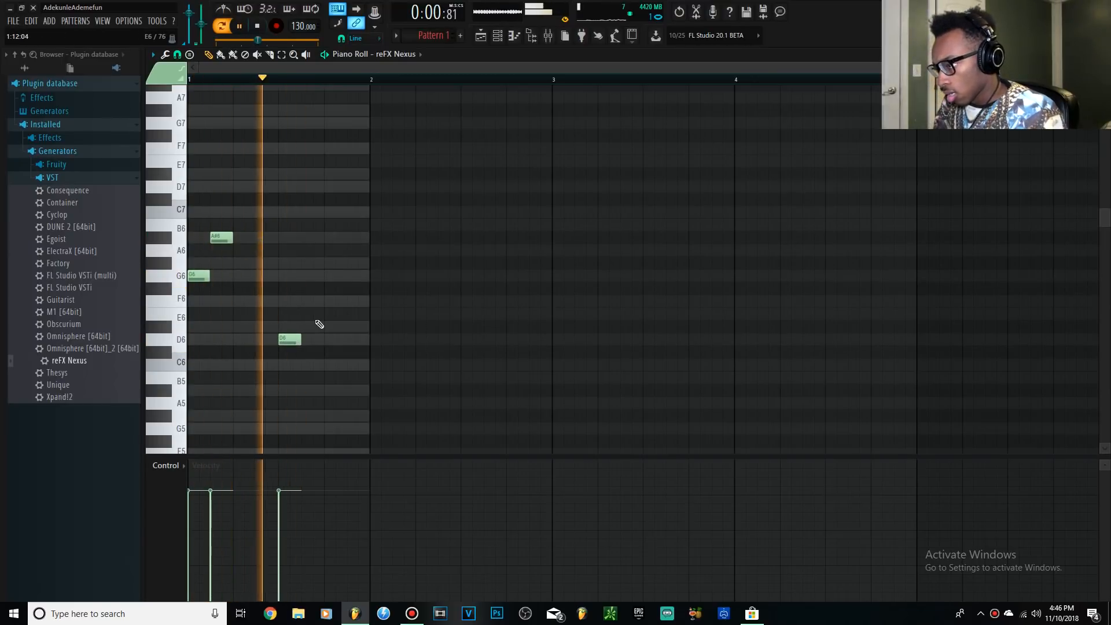
pyautogui.press('space')
# Place a two-step C7 note at step 13 of bar 1 in place of a trial G#6 and play the melody
pyautogui.moveTo(322, 269)
pyautogui.mouseDown()
pyautogui.moveTo(324, 239)
pyautogui.moveTo(324, 274)
pyautogui.moveTo(324, 264)
pyautogui.mouseUp()
pyautogui.press('space')
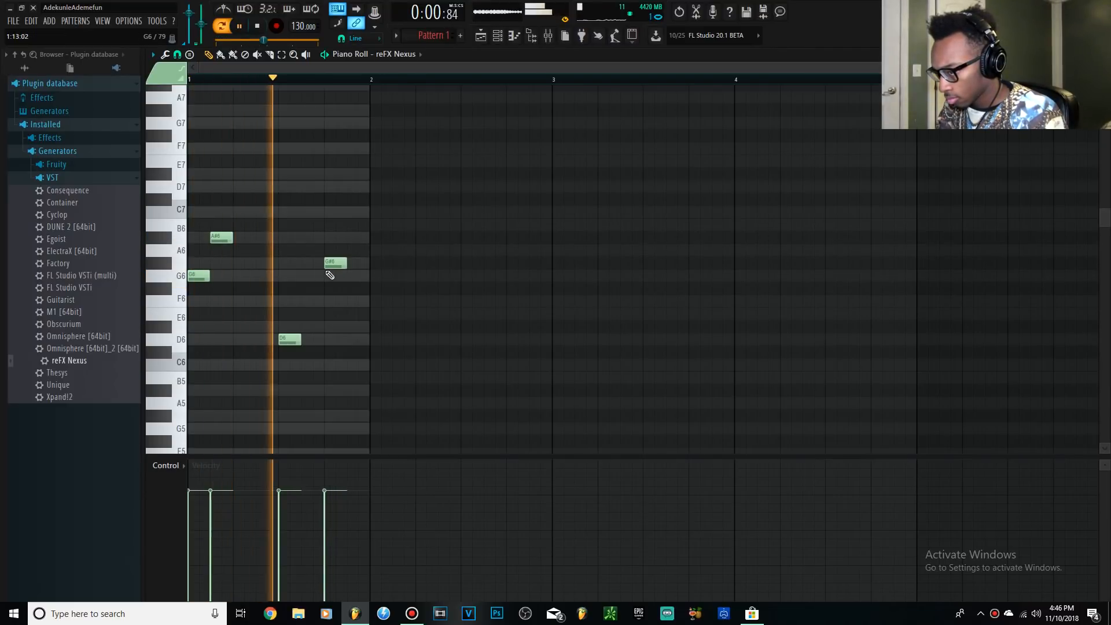
pyautogui.press('space')
pyautogui.click(325, 209)
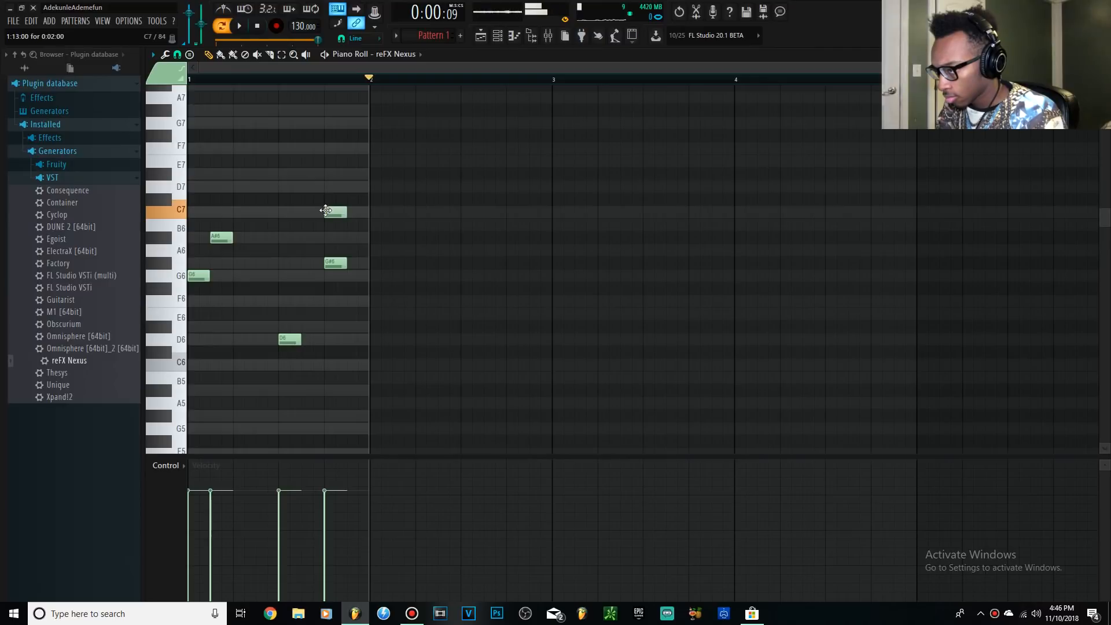
pyautogui.rightClick(334, 261)
pyautogui.moveTo(446, 409); pyautogui.dragTo(187, 168)
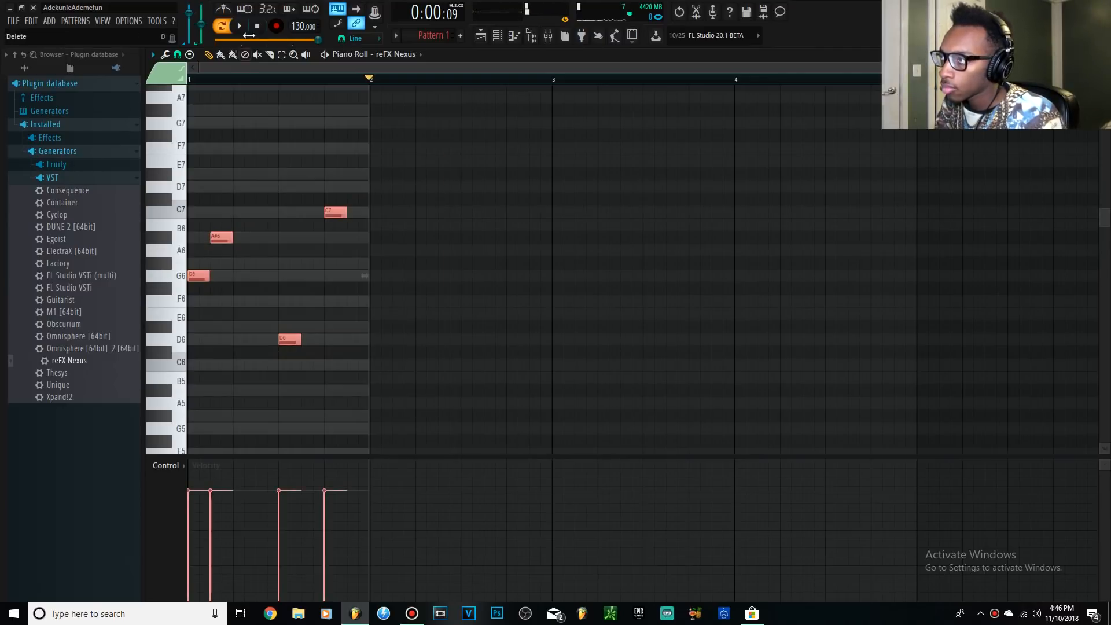
pyautogui.press('space')
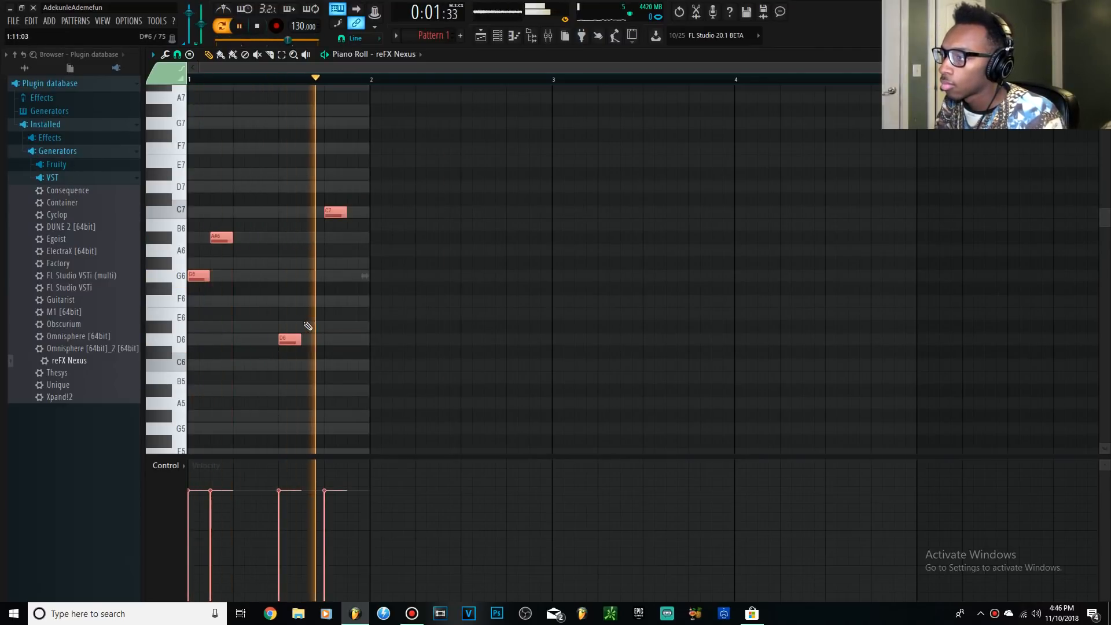
pyautogui.press('space')
# Add two-step notes in bar 2: A#6 at step 1 and A6 at step 5
pyautogui.click(379, 238)
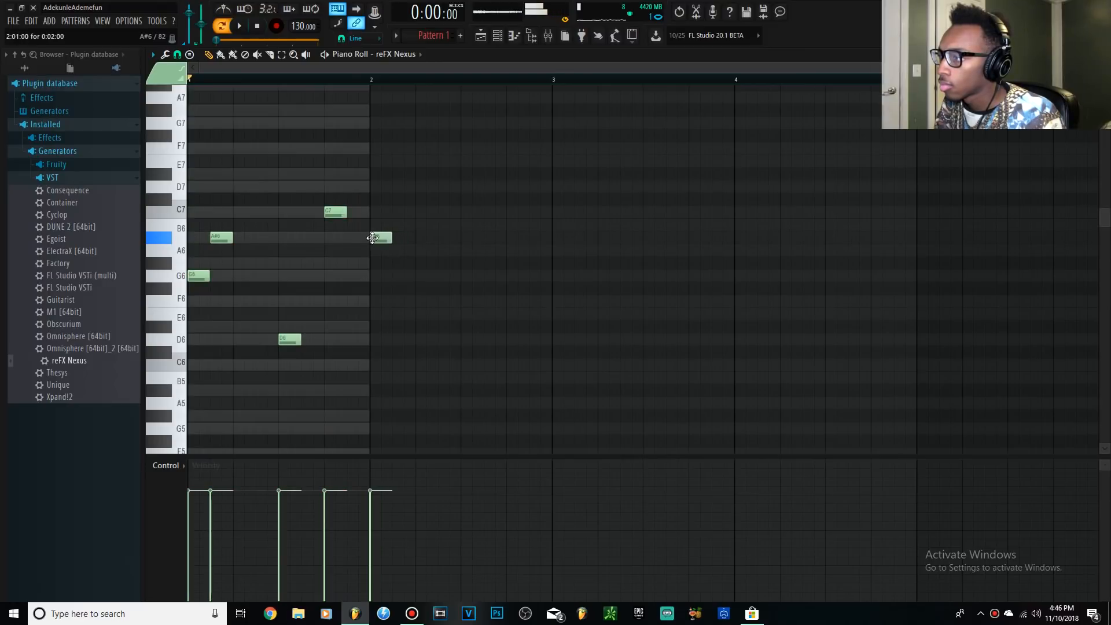
pyautogui.click(416, 259)
pyautogui.moveTo(416, 259); pyautogui.dragTo(415, 249)
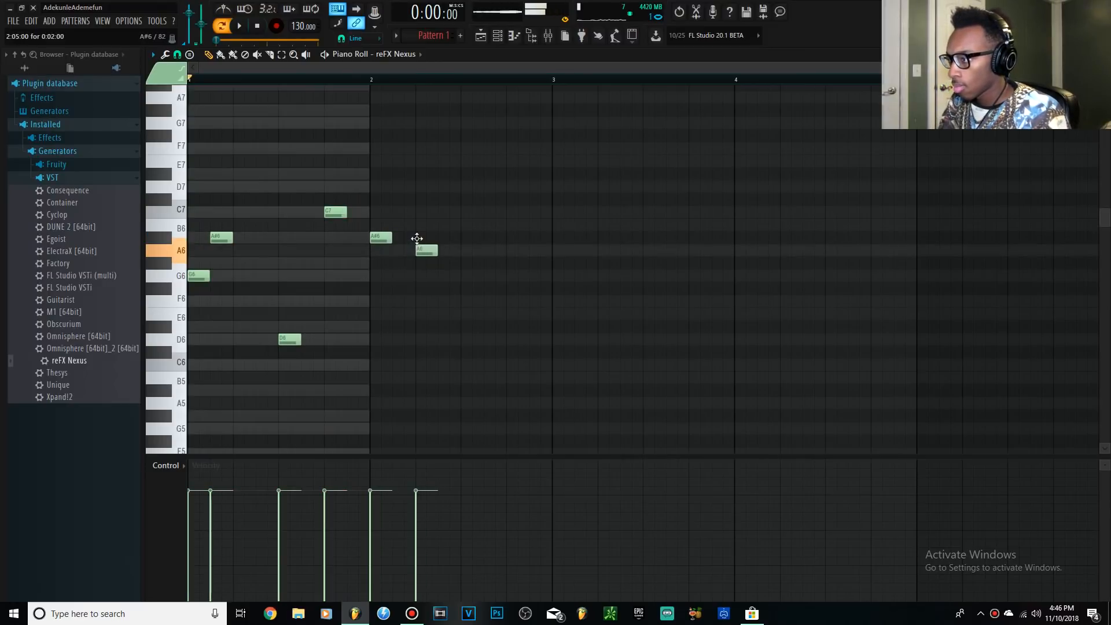
# Place a two-step D6 note at step 13 of bar 2 and play the whole melody
pyautogui.press('space')
pyautogui.moveTo(451, 396); pyautogui.dragTo(463, 301)
pyautogui.press('space')
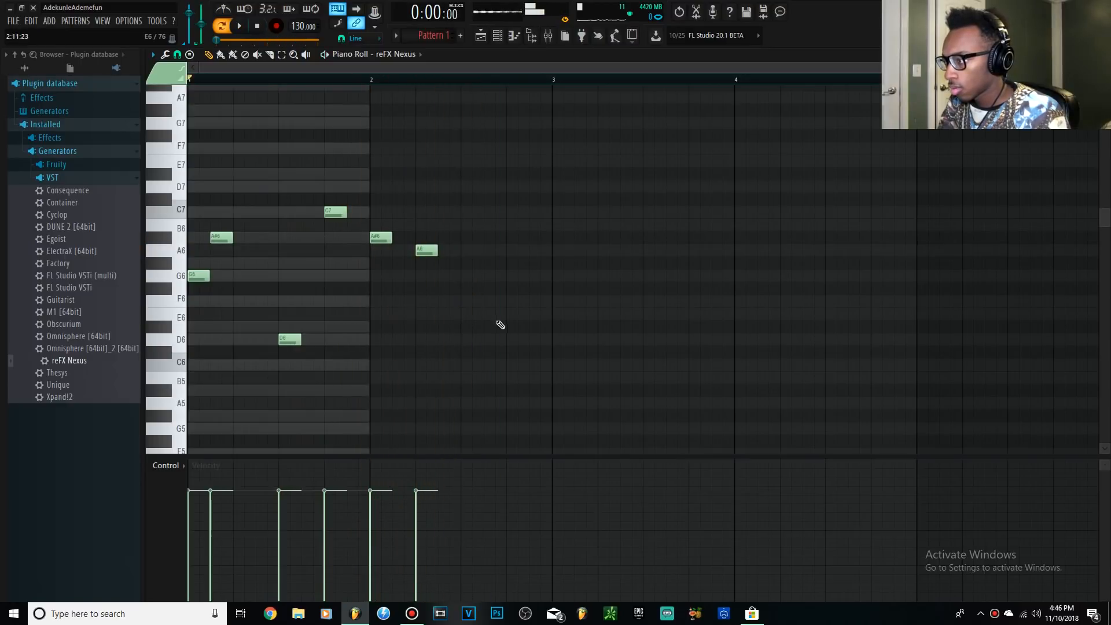
pyautogui.click(502, 340)
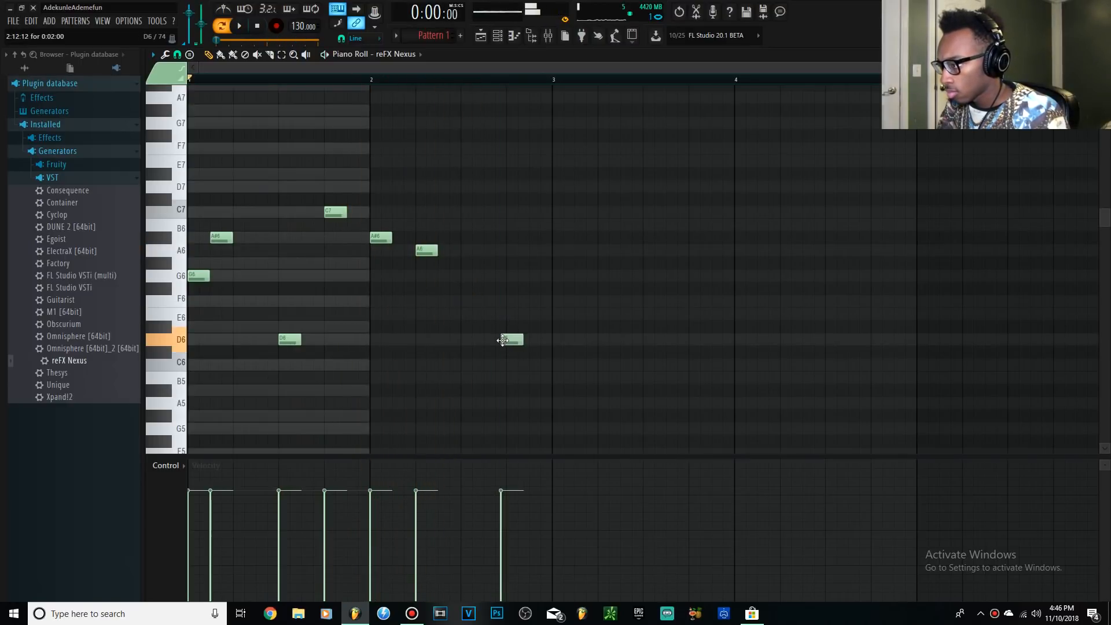
pyautogui.moveTo(502, 340); pyautogui.dragTo(507, 340)
pyautogui.press('space')
pyautogui.moveTo(661, 402); pyautogui.dragTo(163, 196)
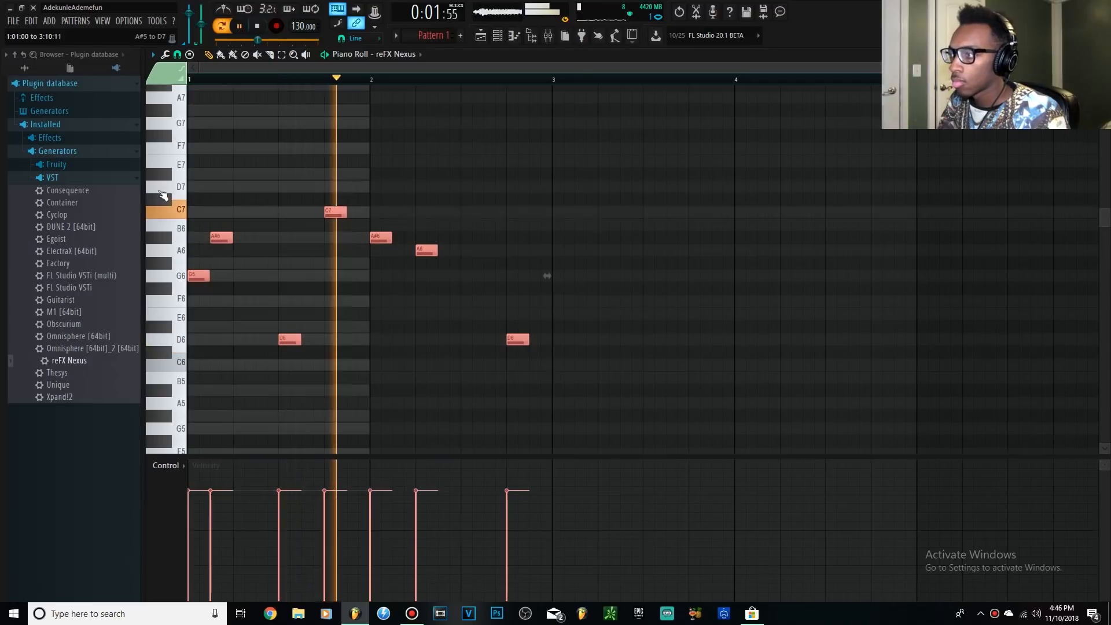
pyautogui.press('space')
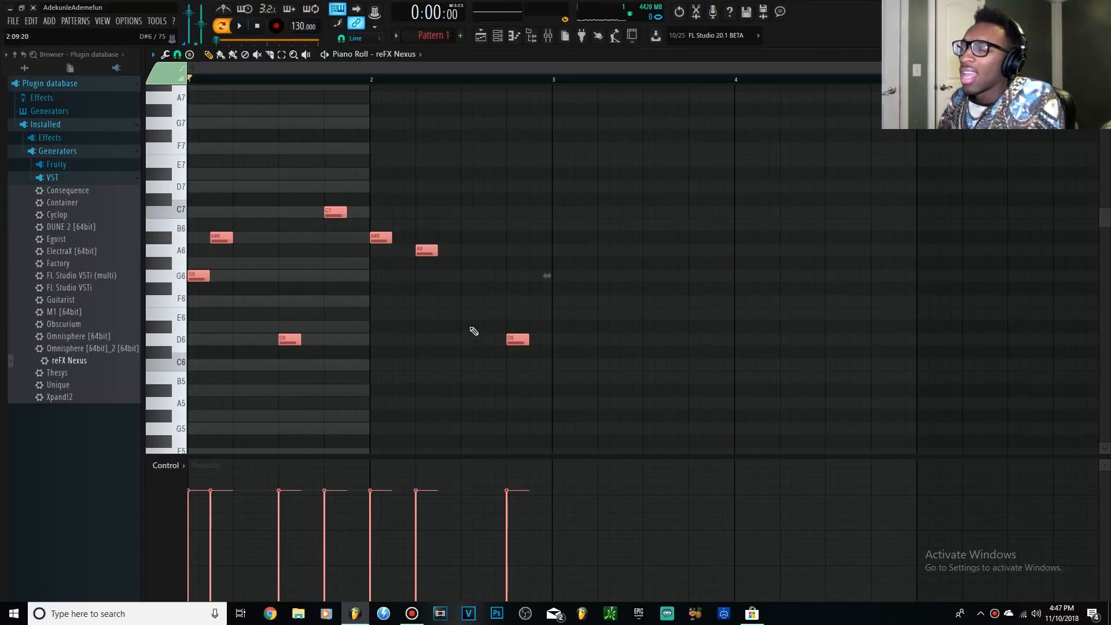
pyautogui.moveTo(473, 272); pyautogui.dragTo(544, 370)
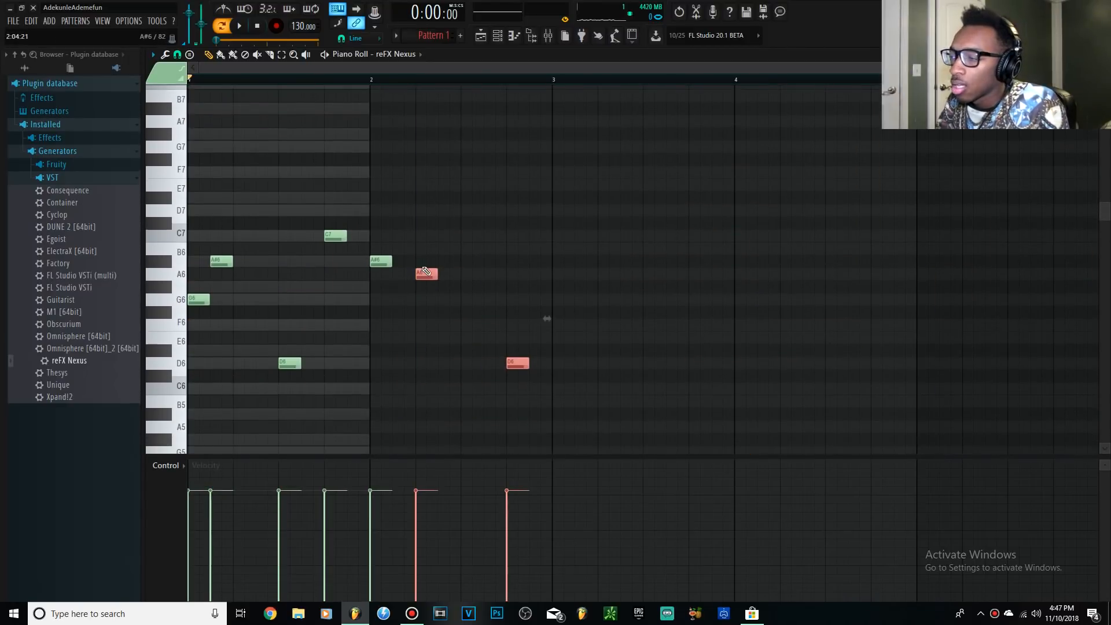
pyautogui.scroll(-3, 440, 253)
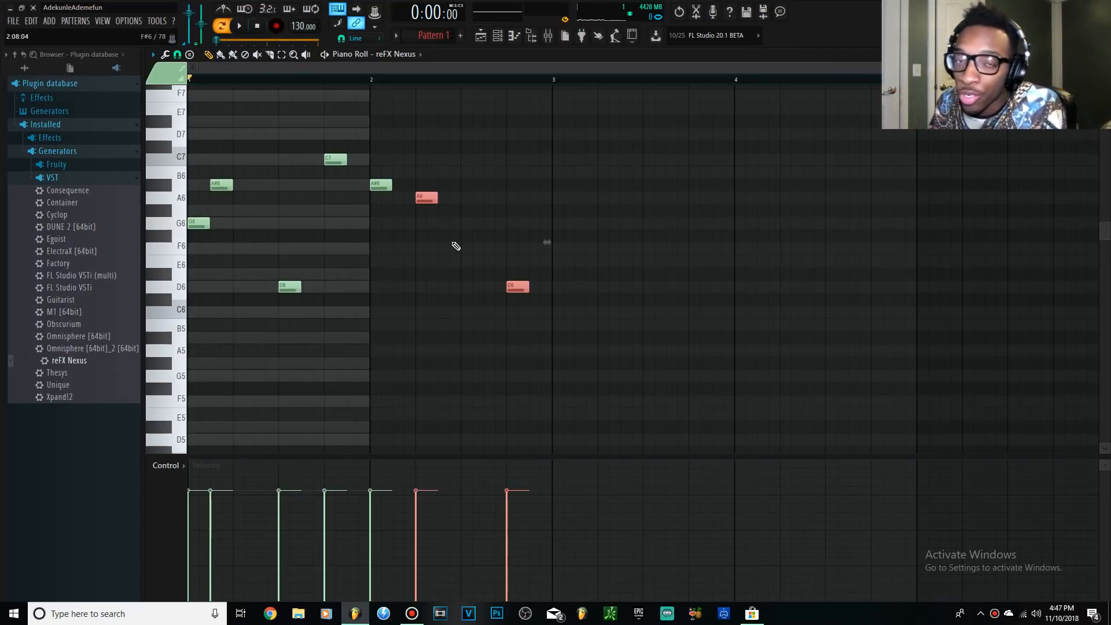
pyautogui.click(523, 242)
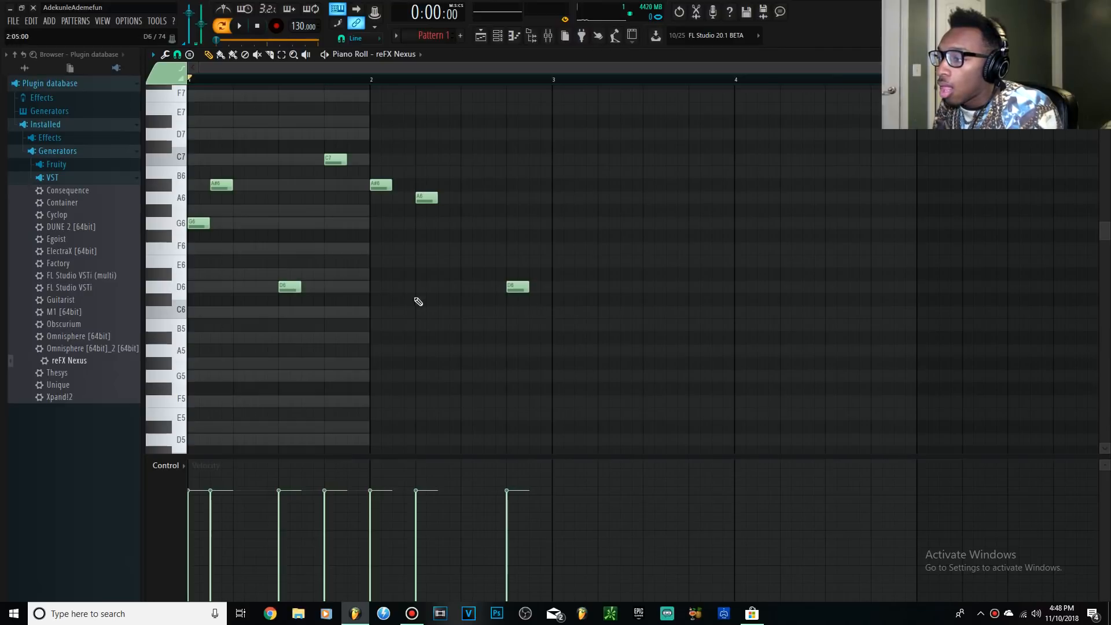
# Add eight-step bass notes in bar 1: A#5 at step 1 and G5 at step 13, playing the pattern to check them
pyautogui.scroll(-3, 216, 306)
pyautogui.scroll(3, 217, 306)
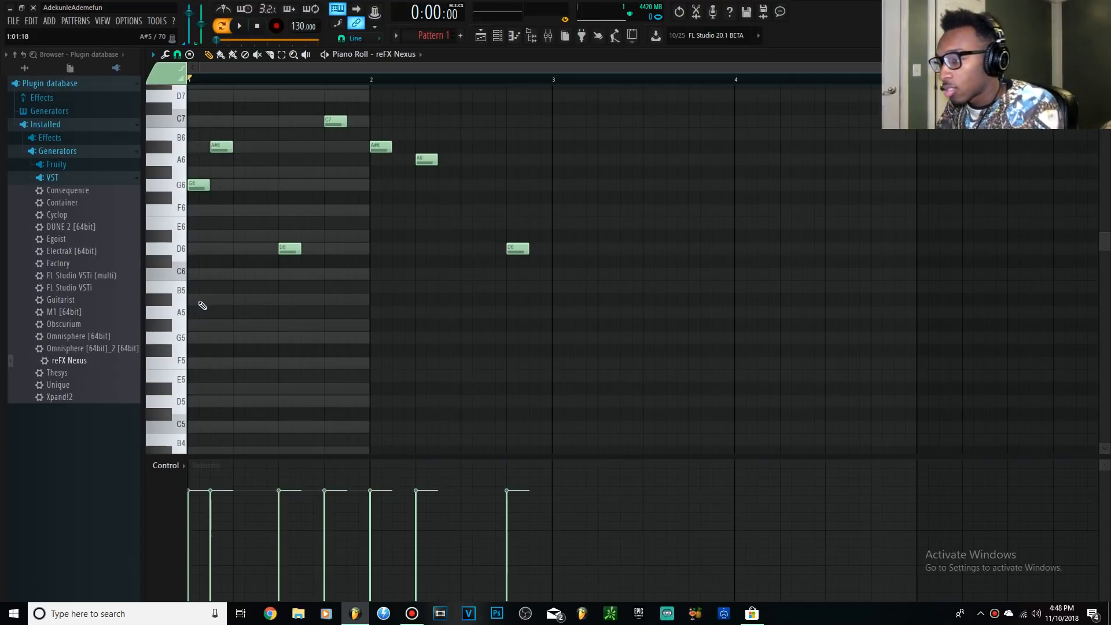
pyautogui.click(199, 300)
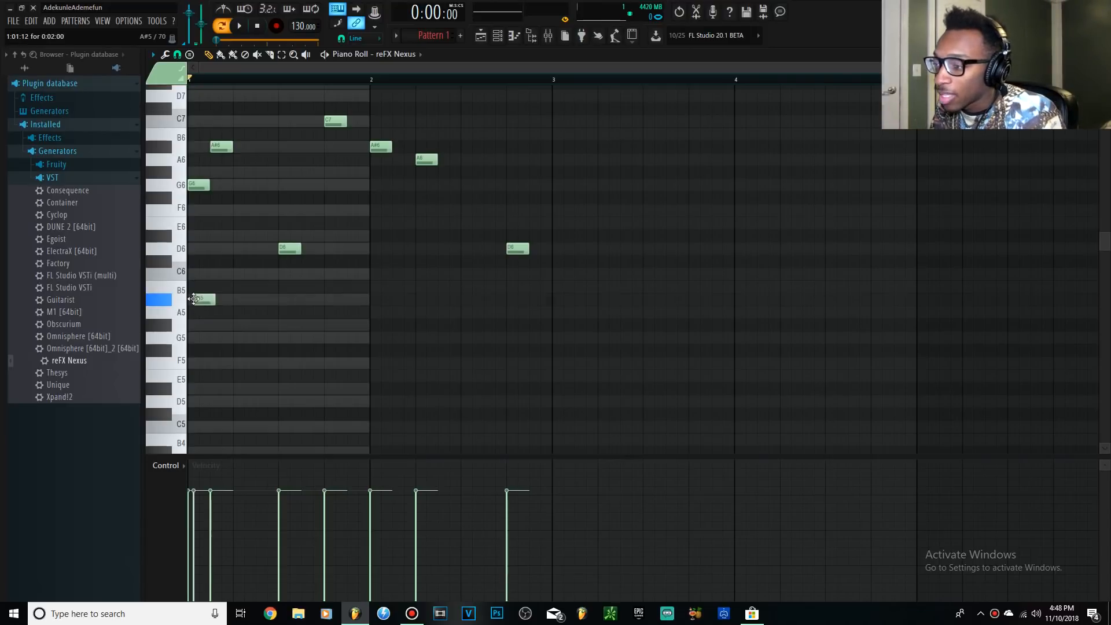
pyautogui.moveTo(210, 299); pyautogui.dragTo(280, 300)
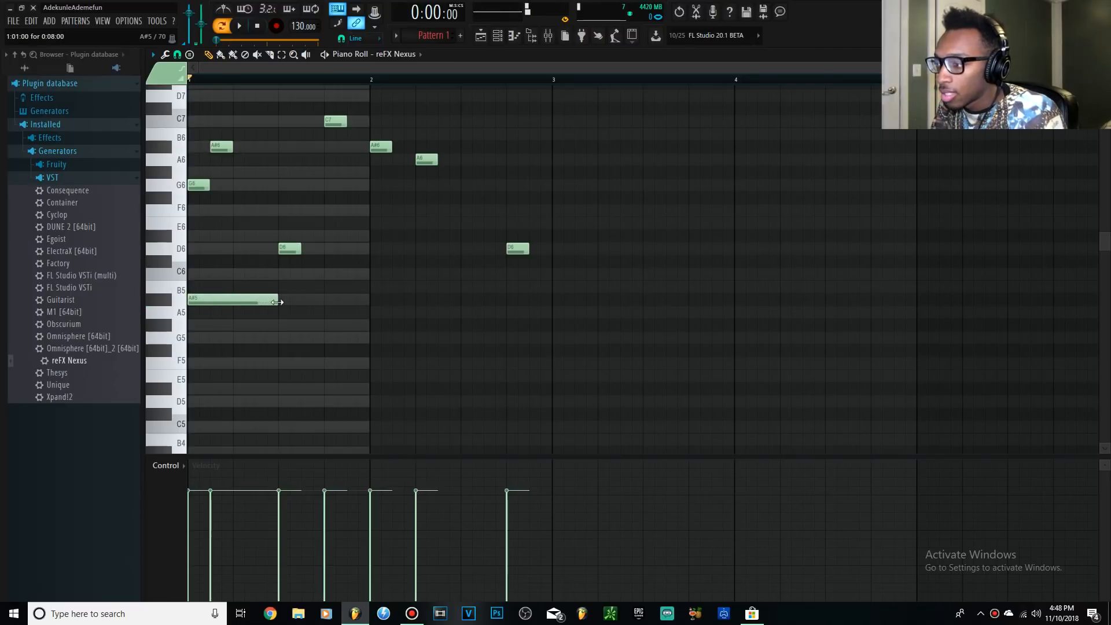
pyautogui.press('space')
pyautogui.press('space')
pyautogui.click(325, 338)
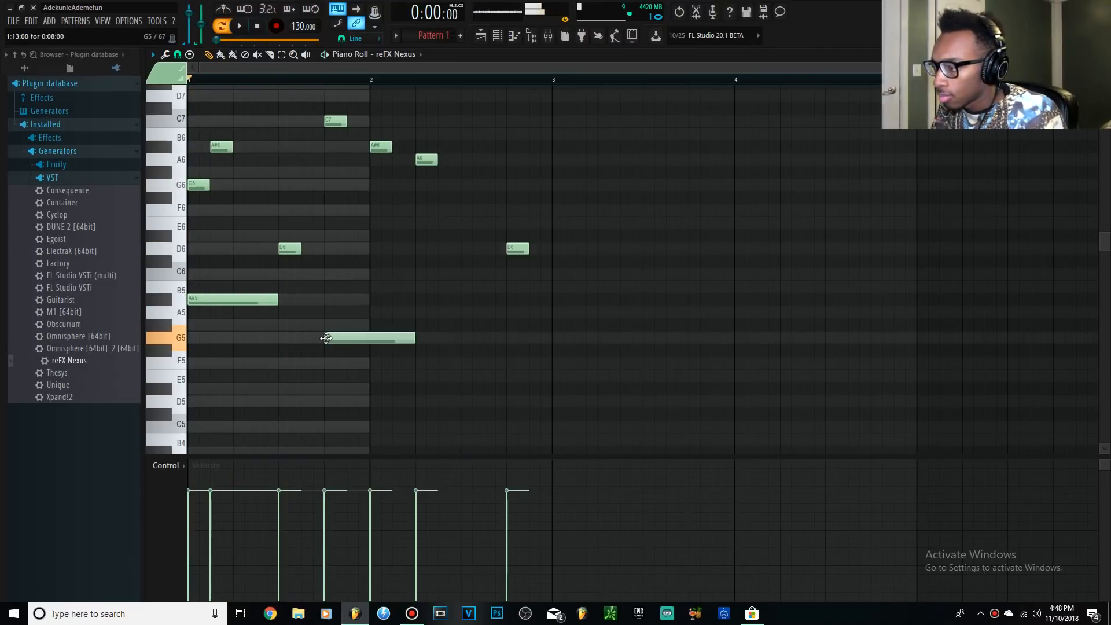
pyautogui.press('space')
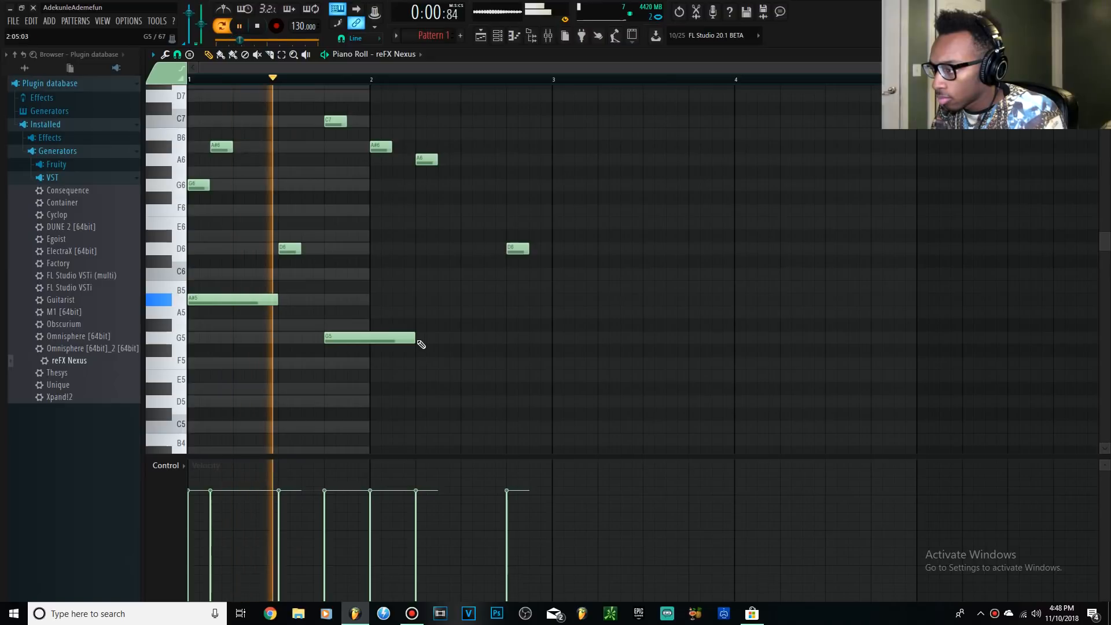
# Add an A5 bass note at step 9 of bar 2, keep G5 at eight steps, and play the pattern
pyautogui.moveTo(414, 337); pyautogui.dragTo(464, 307)
pyautogui.press('space')
pyautogui.press('space')
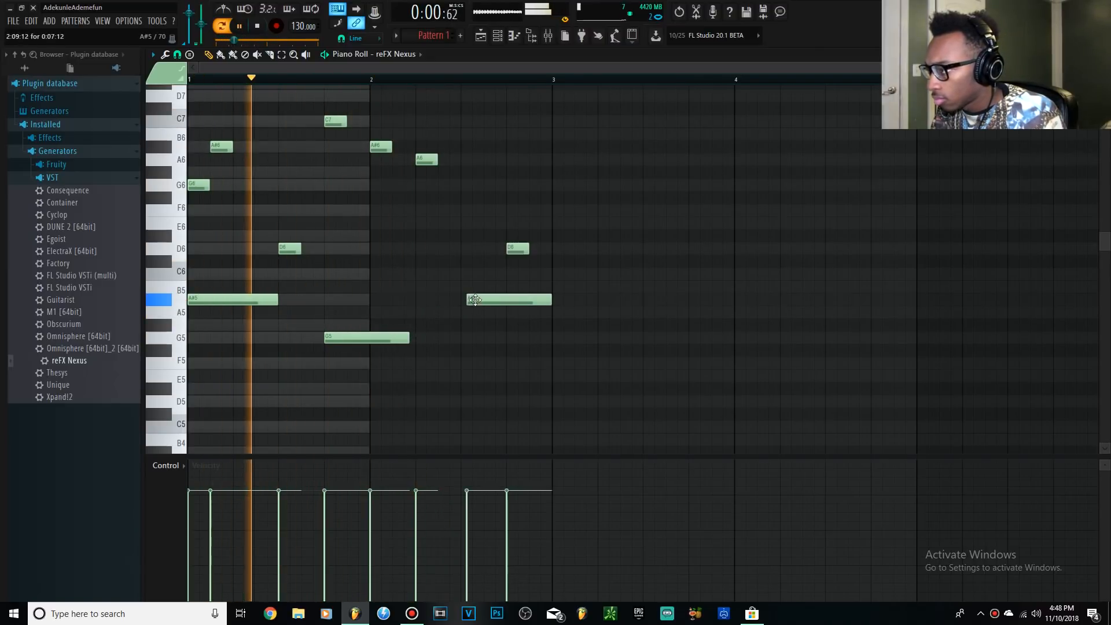
pyautogui.moveTo(410, 337); pyautogui.dragTo(415, 338)
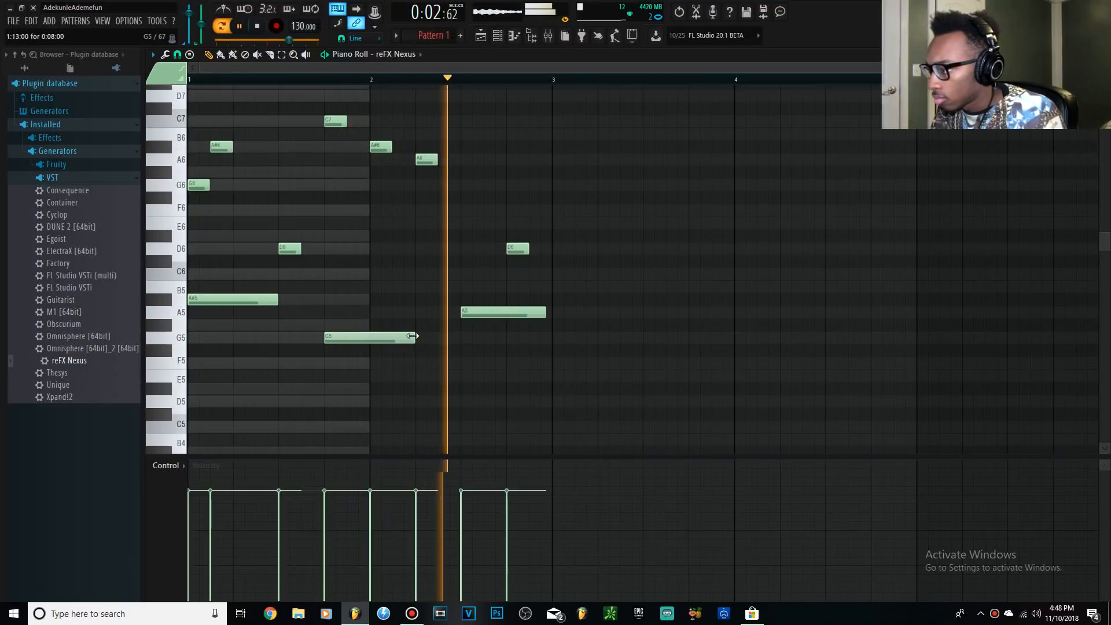
pyautogui.press('space')
# Add an eight-step D5 note at step 13 of bar 2, apply Quick legato to the notes, and play the pattern
pyautogui.moveTo(517, 380); pyautogui.dragTo(505, 401)
pyautogui.hotkey('ctrl', 'l')
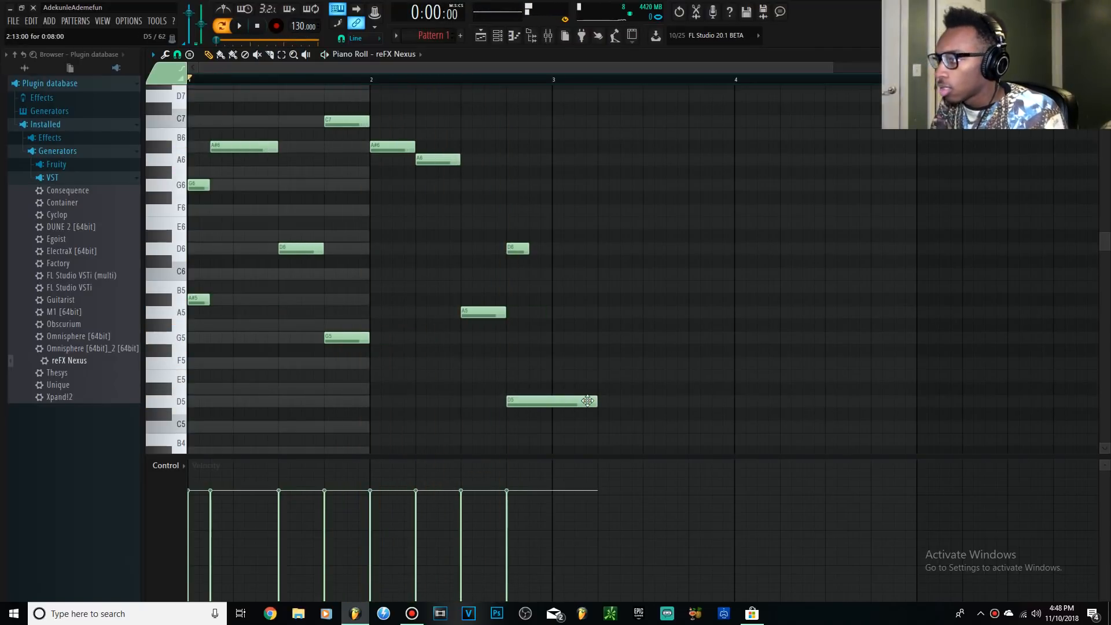
pyautogui.press('space')
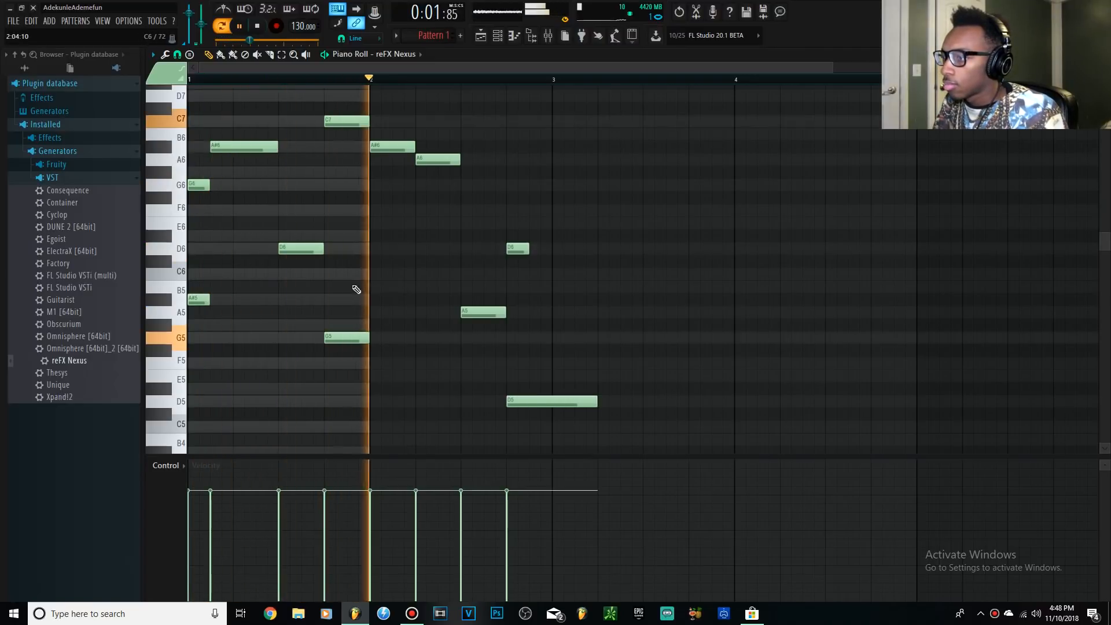
# Resize the bass notes to eight steps for A#5, four for D5 and twelve for G5, and listen to the pattern
pyautogui.moveTo(209, 300); pyautogui.dragTo(277, 301)
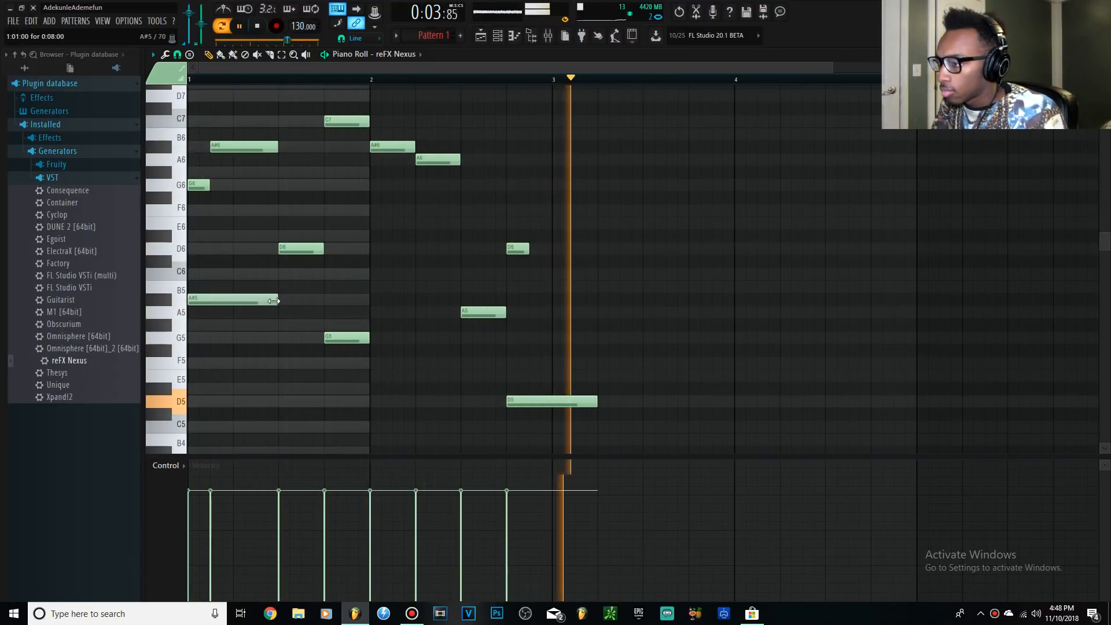
pyautogui.press('space')
pyautogui.moveTo(598, 400); pyautogui.dragTo(551, 400)
pyautogui.press('space')
pyautogui.moveTo(369, 339); pyautogui.dragTo(460, 339)
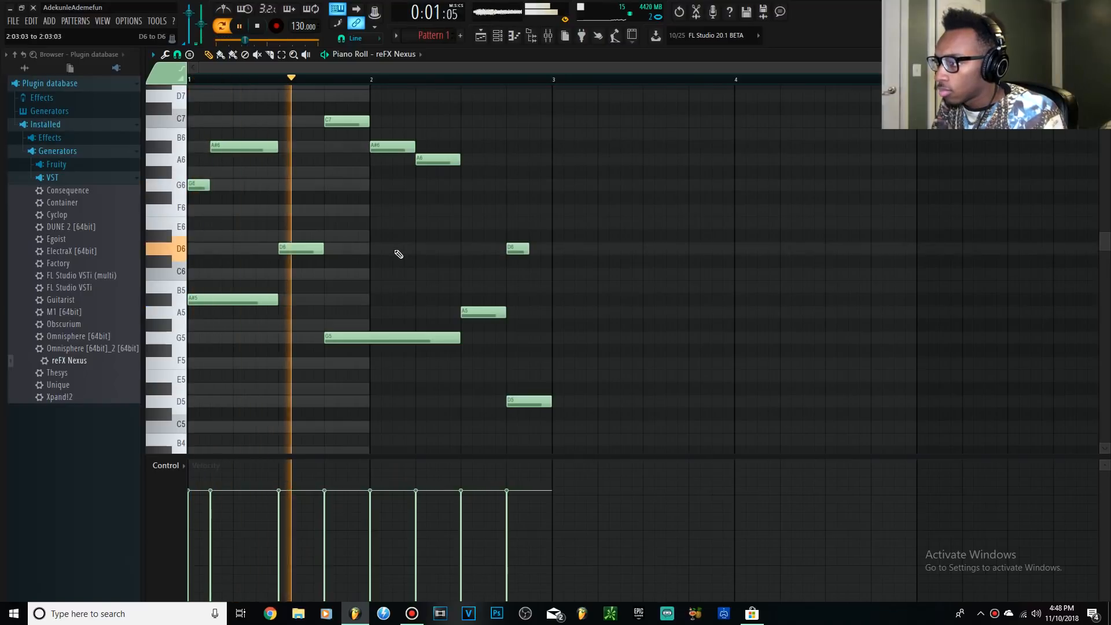
pyautogui.scroll(-5, 387, 241)
pyautogui.scroll(6, 496, 248)
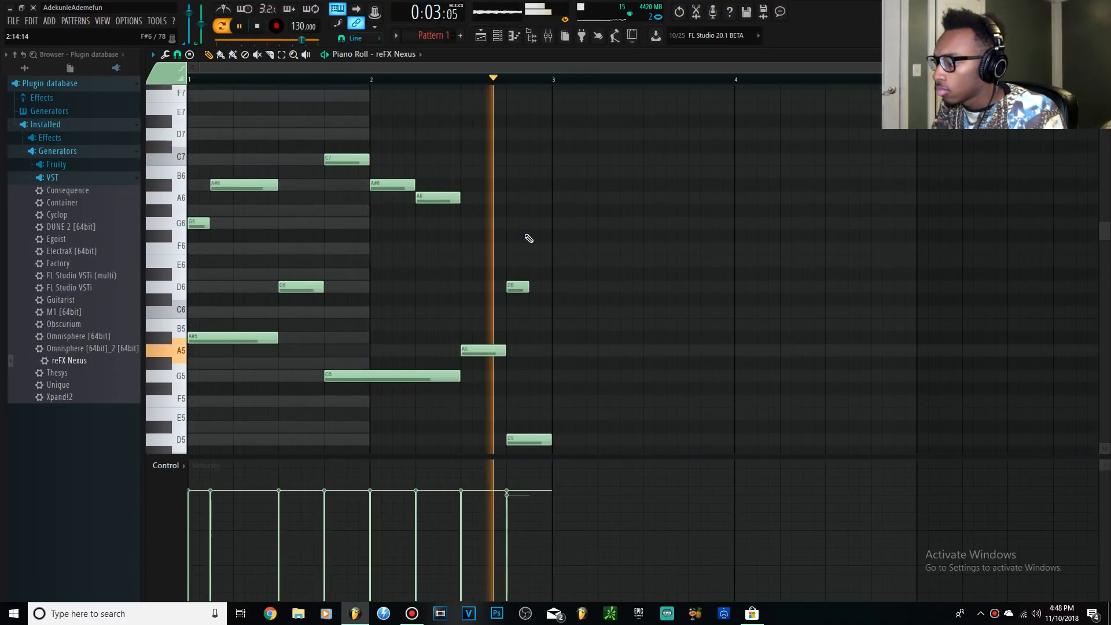
pyautogui.moveTo(1104, 80); pyautogui.dragTo(1104, 68)
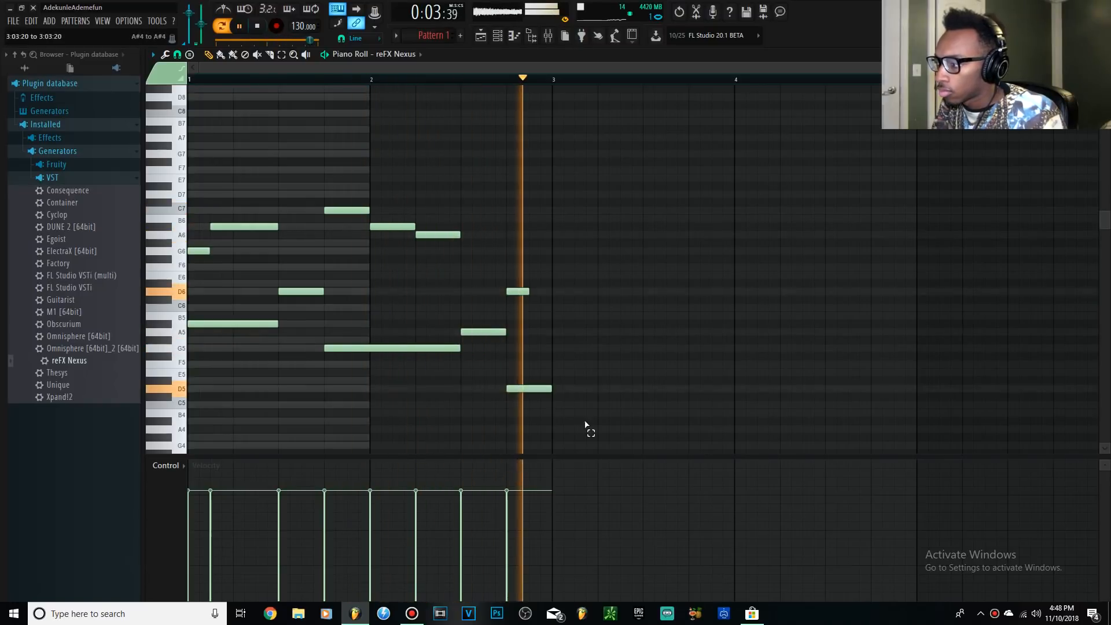
pyautogui.click(258, 25)
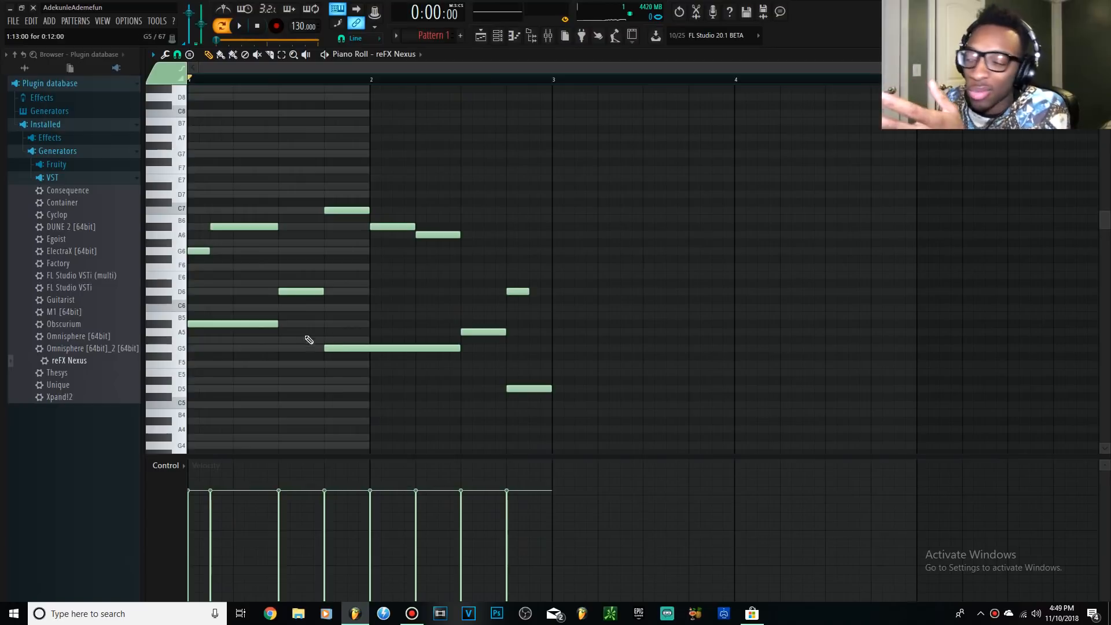
# Extend the A#5 note to just before the G5 note, lower the four bass notes one octave, and play the pattern
pyautogui.moveTo(277, 323); pyautogui.dragTo(318, 323)
pyautogui.keyDown('ctrl'); pyautogui.click(353, 357); pyautogui.keyUp('ctrl')
pyautogui.moveTo(583, 405); pyautogui.dragTo(178, 314)
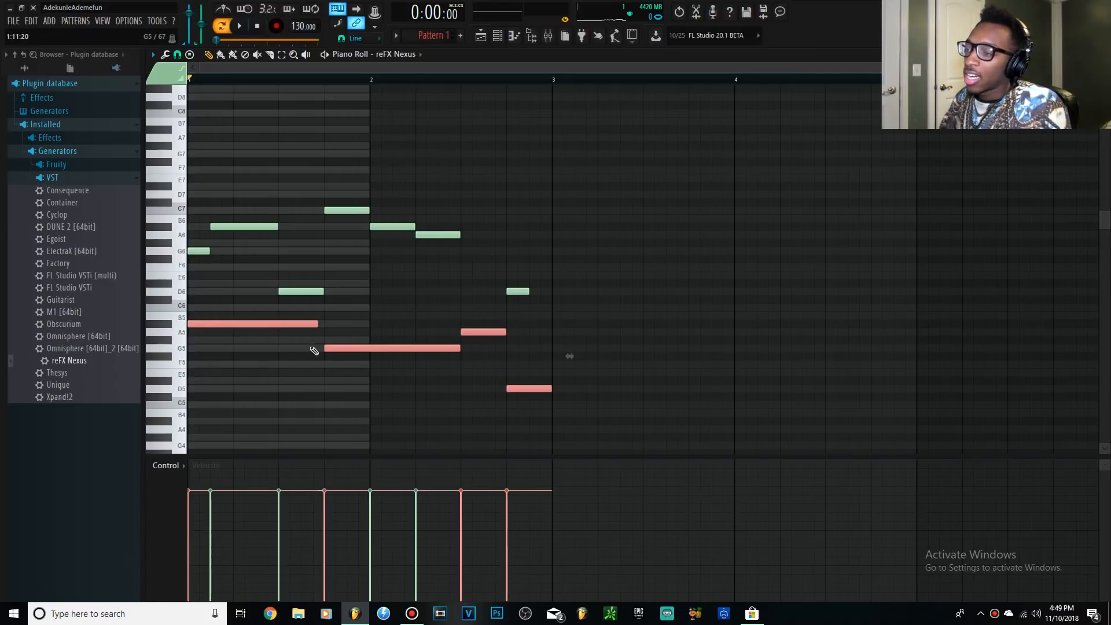
pyautogui.hotkey('ctrl', 'Down')
pyautogui.hotkey('ctrl', 'Up')
pyautogui.hotkey('ctrl', 'Up')
pyautogui.hotkey('ctrl', 'Down')
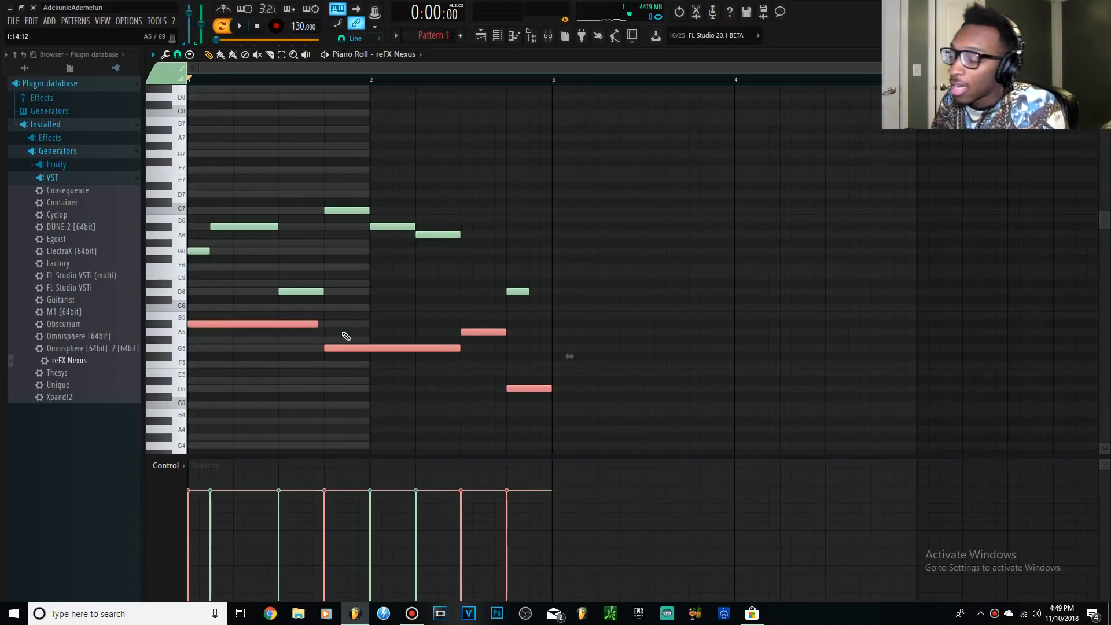
pyautogui.hotkey('ctrl', 'Down')
pyautogui.press('space')
pyautogui.scroll(-1, 380, 318)
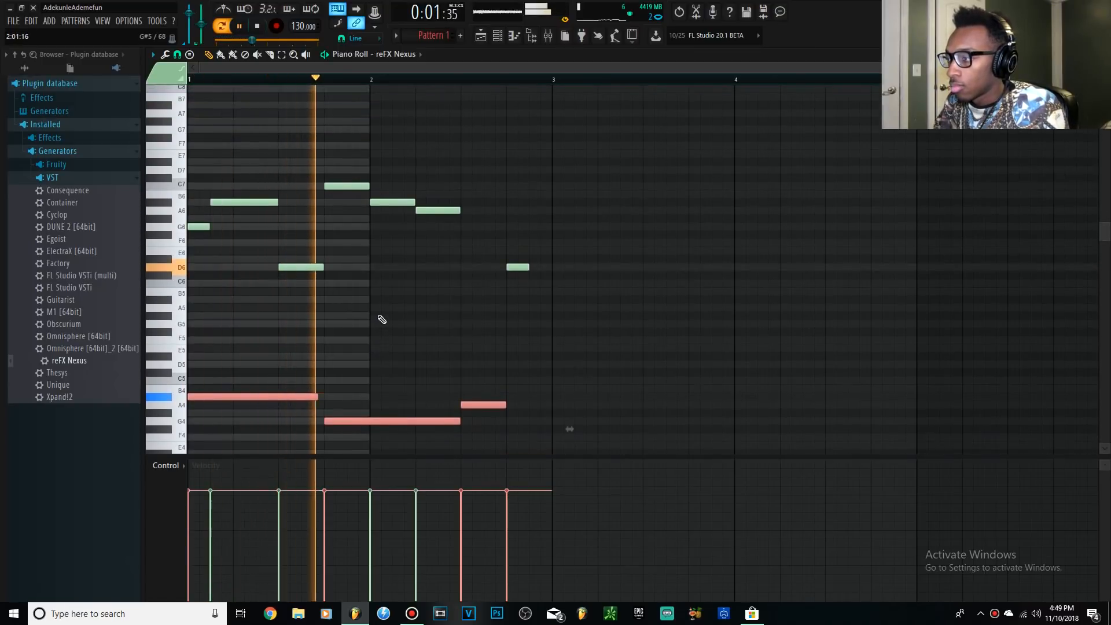
pyautogui.scroll(-5, 569, 272)
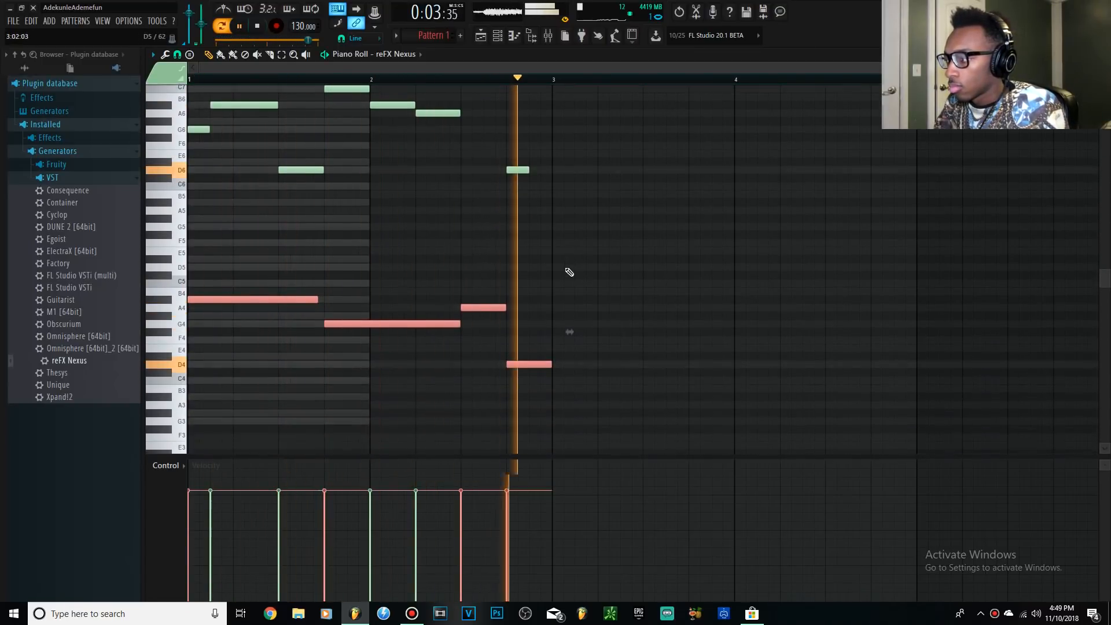
pyautogui.press('space')
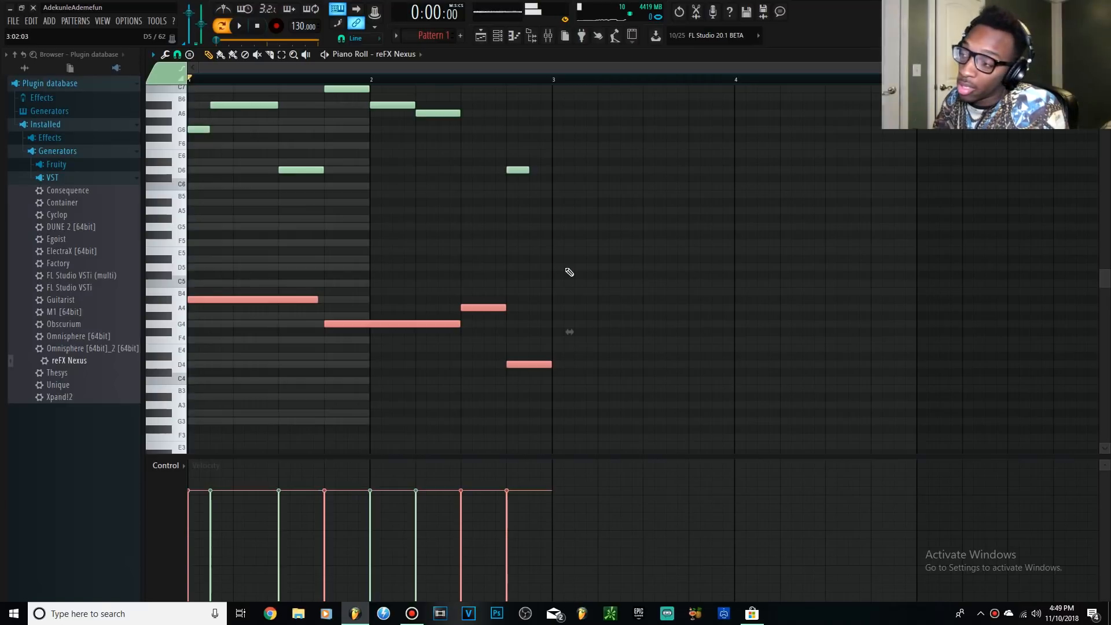
# Try the four bass notes another octave lower, play the pattern, and move them back up an octave
pyautogui.hotkey('ctrl', 'Down')
pyautogui.press('space')
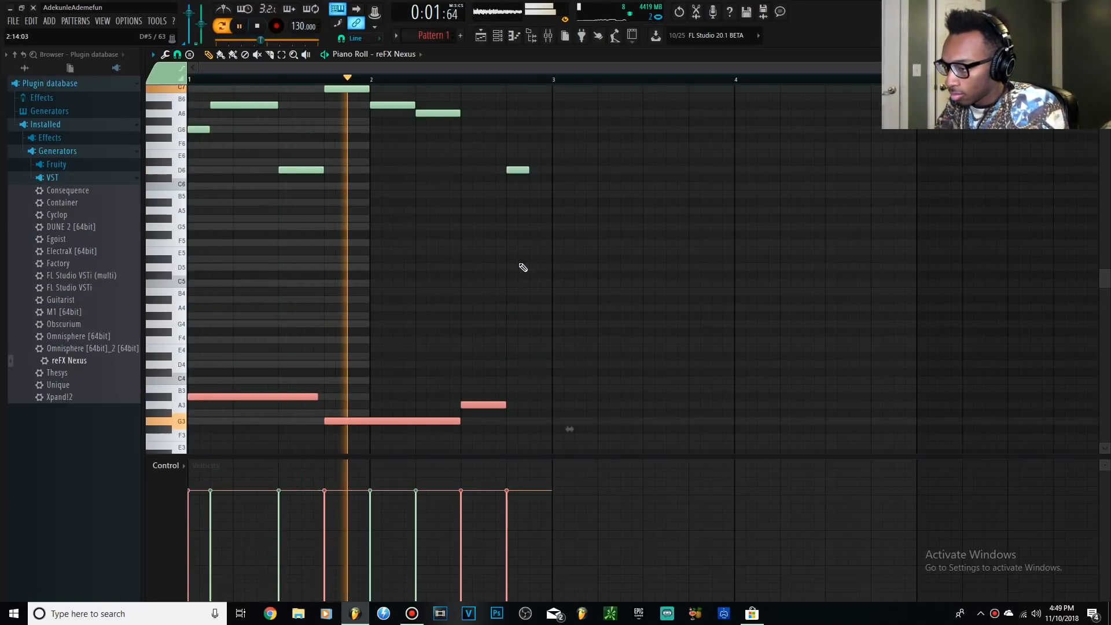
pyautogui.scroll(-3, 382, 167)
pyautogui.press('space')
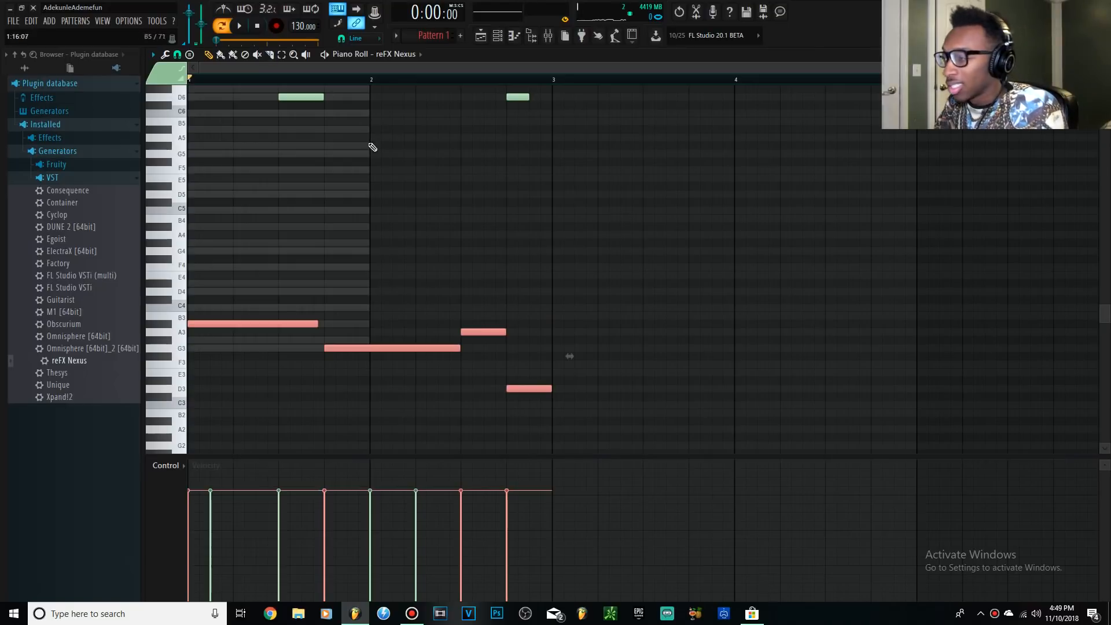
pyautogui.scroll(4, 440, 173)
pyautogui.hotkey('ctrl', 'Up')
pyautogui.hotkey('ctrl', 'Up')
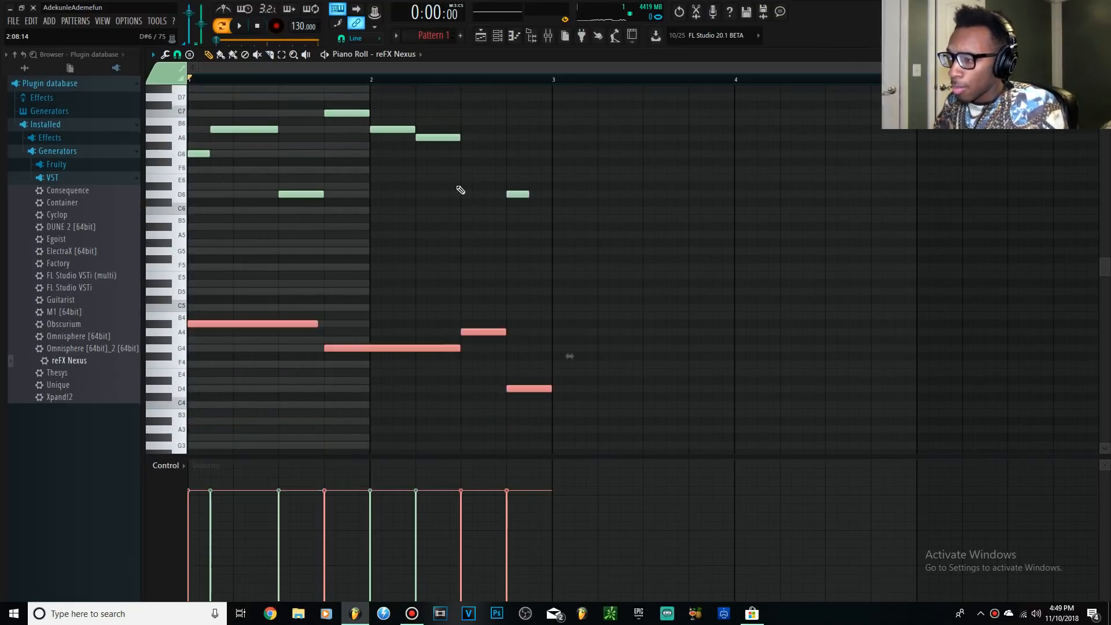
# Lower all melody and bass notes by one octave together and play the pattern
pyautogui.moveTo(715, 382); pyautogui.dragTo(179, 64)
pyautogui.scroll(-1, 813, 71)
pyautogui.scroll(-3, 487, 186)
pyautogui.hotkey('ctrl', 'Down')
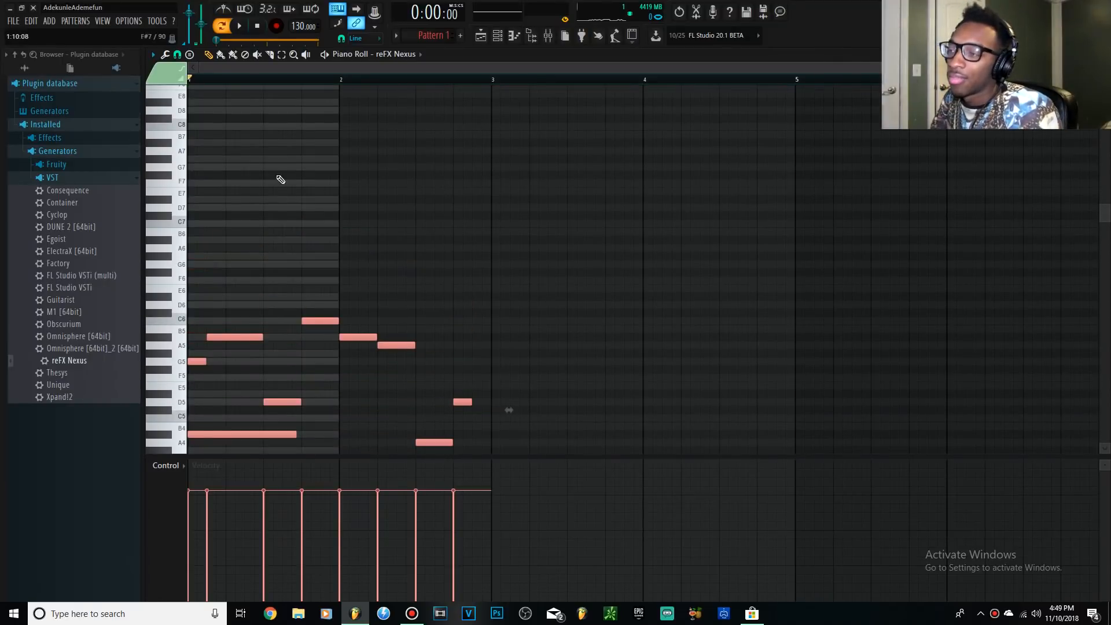
pyautogui.press('space')
pyautogui.scroll(-3, 292, 194)
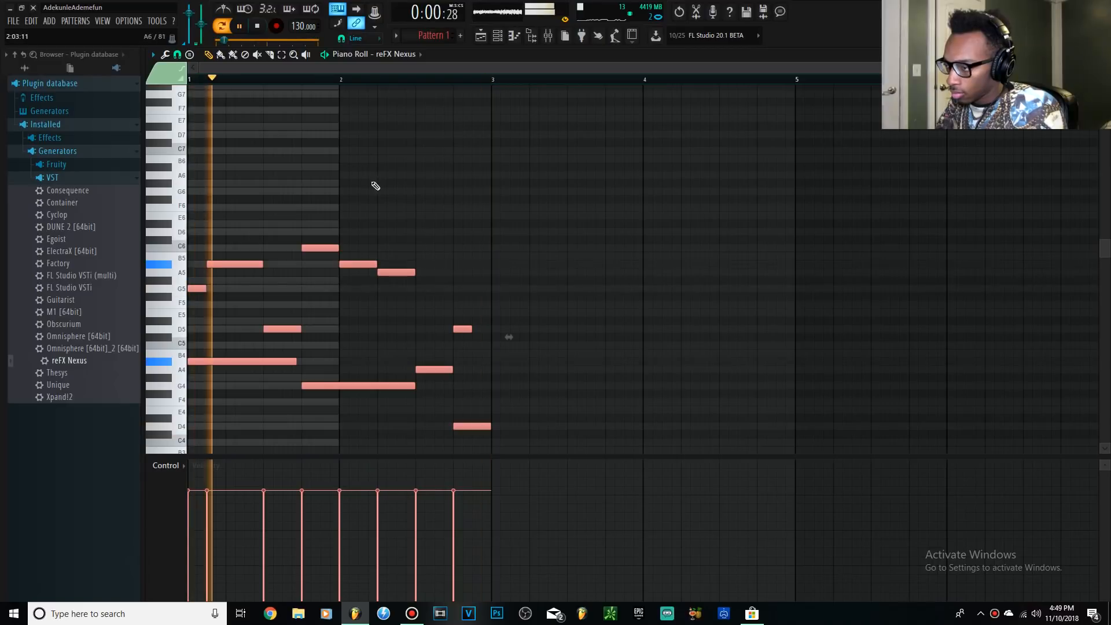
pyautogui.click(261, 29)
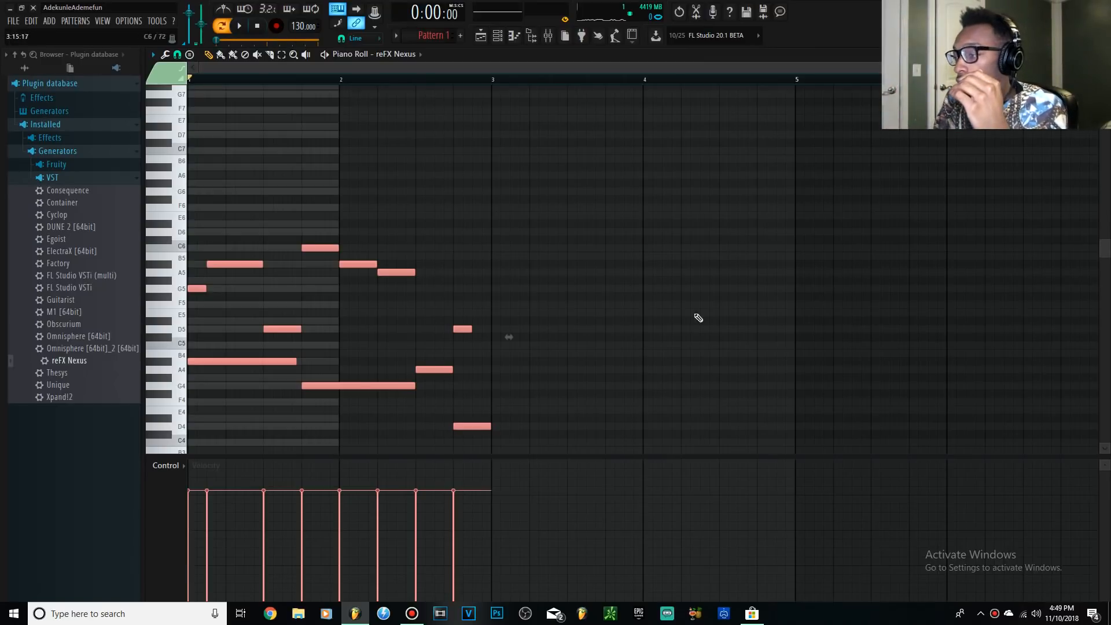
# Deselect the notes and lengthen the A#4 bass note in bar 1 to twelve steps
pyautogui.scroll(-2, 691, 312)
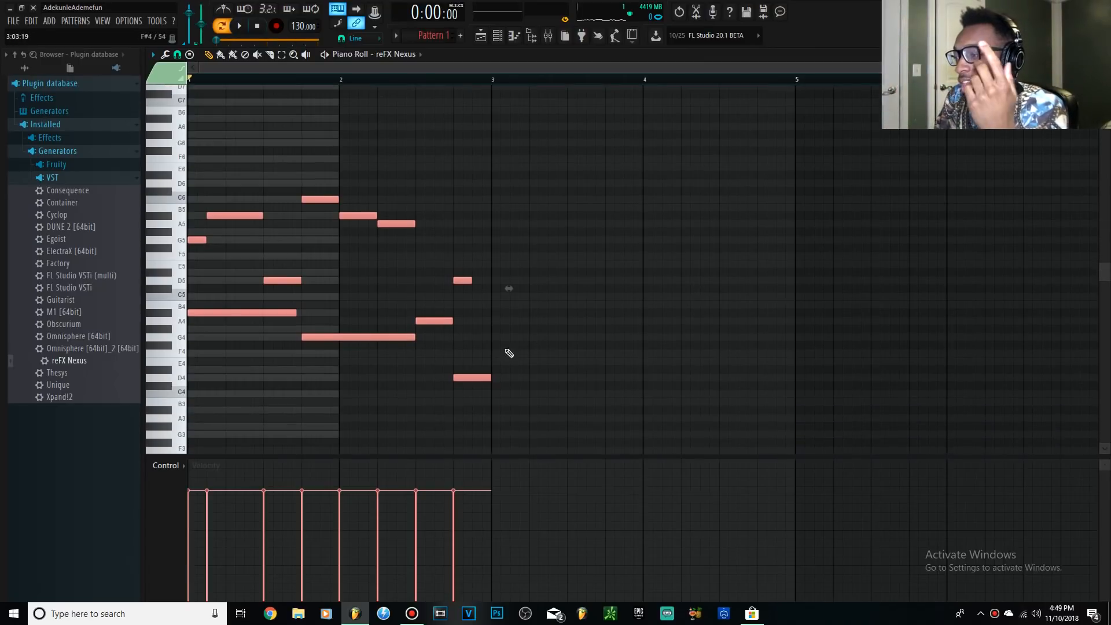
pyautogui.click(323, 313)
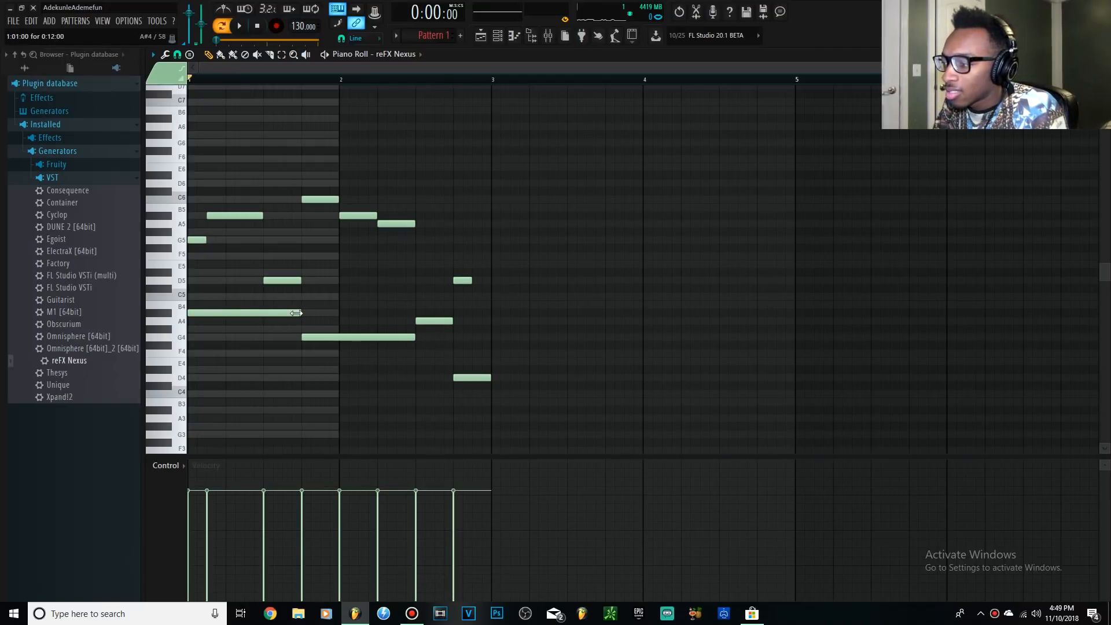
pyautogui.moveTo(472, 509); pyautogui.dragTo(381, 507)
pyautogui.keyDown('ctrl'); pyautogui.click(473, 439); pyautogui.keyUp('ctrl')
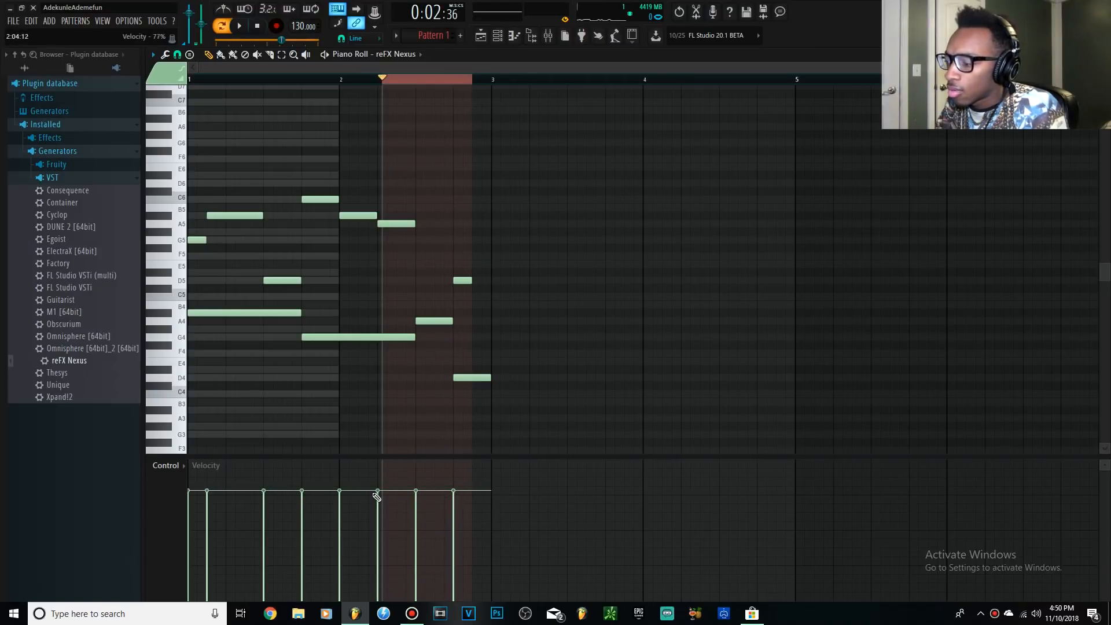
pyautogui.doubleClick(381, 80)
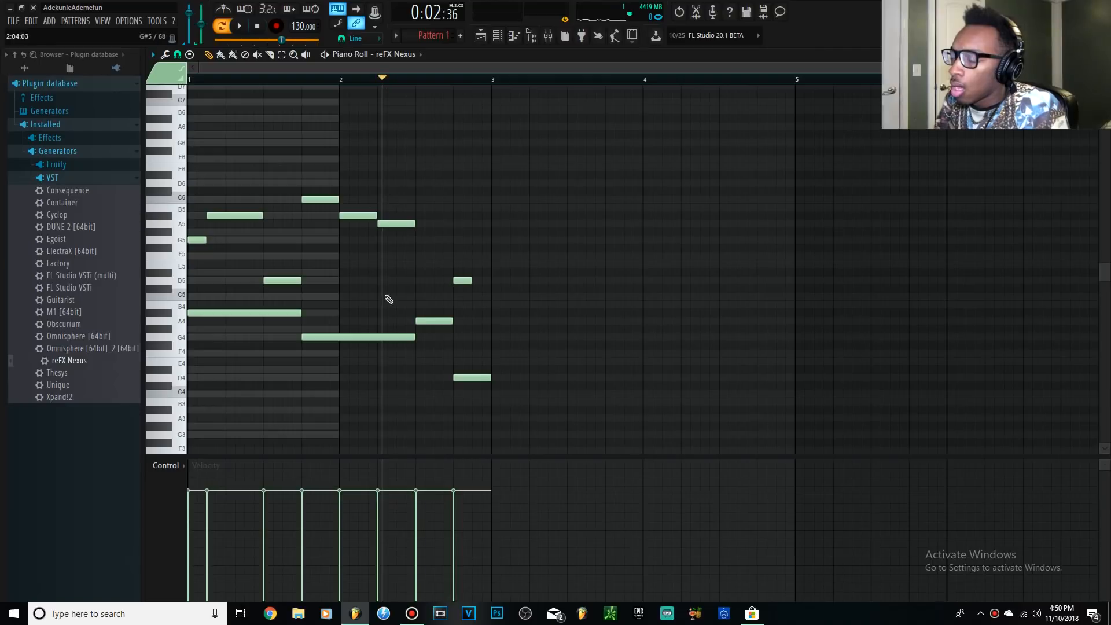
pyautogui.moveTo(524, 421); pyautogui.dragTo(188, 98)
pyautogui.moveTo(364, 82); pyautogui.dragTo(344, 79)
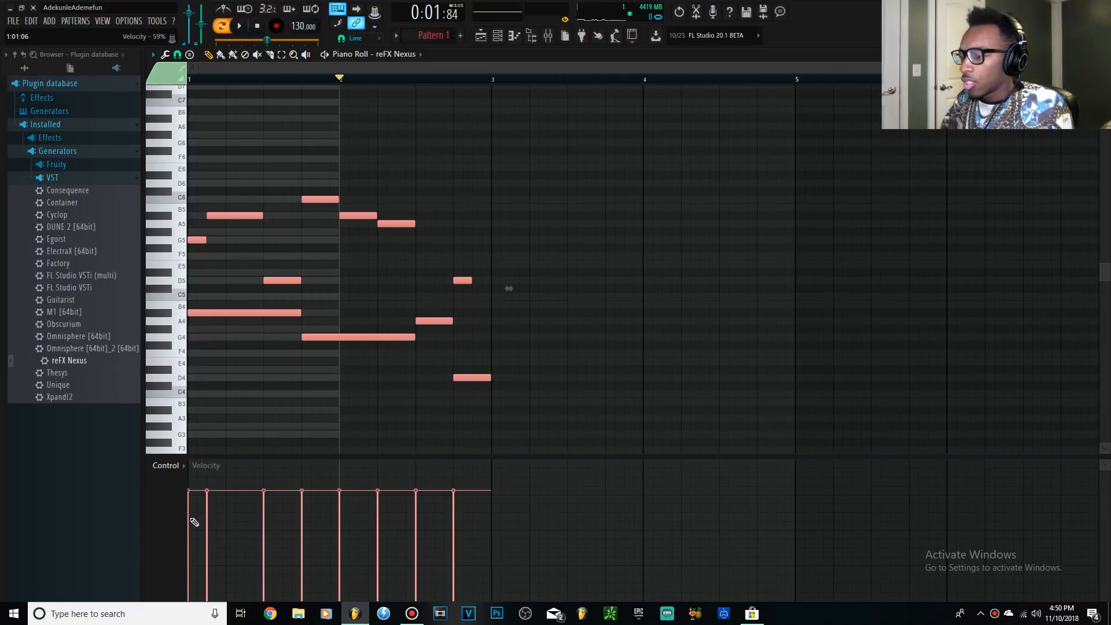
# Try lower velocities for the overlapping G5 melody note and A#4 bass note at the start of bar 1
pyautogui.moveTo(194, 522); pyautogui.dragTo(210, 495)
pyautogui.keyDown('ctrl'); pyautogui.click(546, 393); pyautogui.keyUp('ctrl')
pyautogui.moveTo(206, 537); pyautogui.dragTo(193, 497)
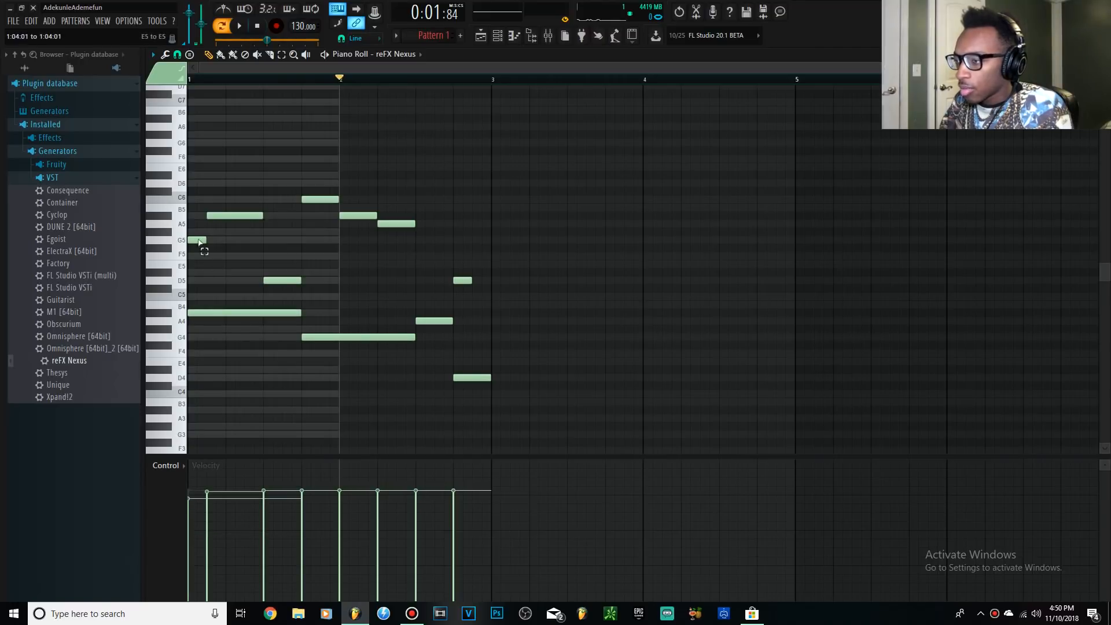
pyautogui.click(194, 529)
pyautogui.moveTo(199, 507); pyautogui.dragTo(200, 500)
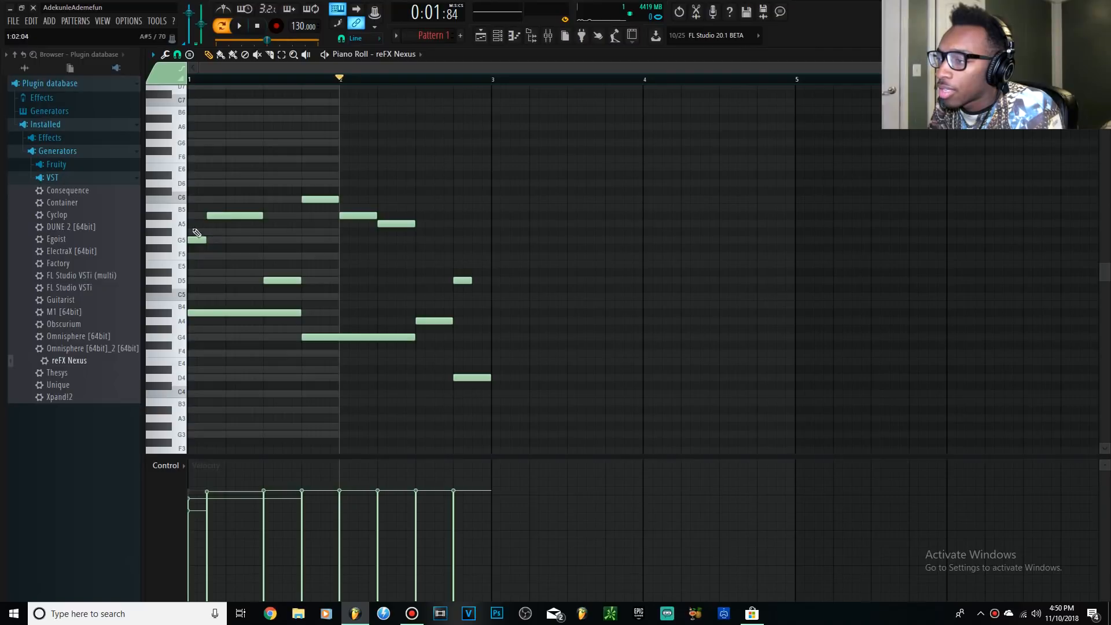
# Raise the opening G5 note's velocity above that of the A#4 bass note beneath it and lower the bass note's velocity
pyautogui.moveTo(193, 234); pyautogui.dragTo(193, 344)
pyautogui.moveTo(191, 508)
pyautogui.mouseDown()
pyautogui.moveTo(203, 481)
pyautogui.moveTo(179, 506)
pyautogui.moveTo(207, 511)
pyautogui.mouseUp()
pyautogui.moveTo(233, 266); pyautogui.dragTo(194, 238)
pyautogui.moveTo(186, 505); pyautogui.dragTo(201, 496)
pyautogui.keyDown('ctrl'); pyautogui.click(229, 400); pyautogui.keyUp('ctrl')
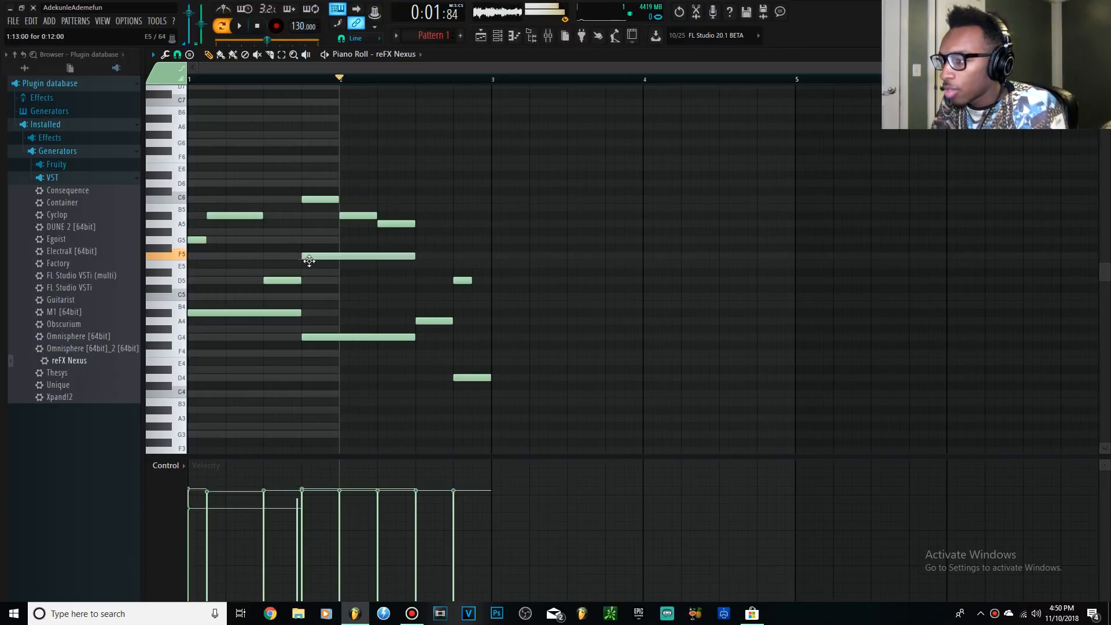
# Vary the velocities of individual notes, raising C6 and the final D5 to the maximum and lowering bar 1's D5, bar 2's A#5 and the A4 bass note
pyautogui.moveTo(248, 188); pyautogui.dragTo(489, 239)
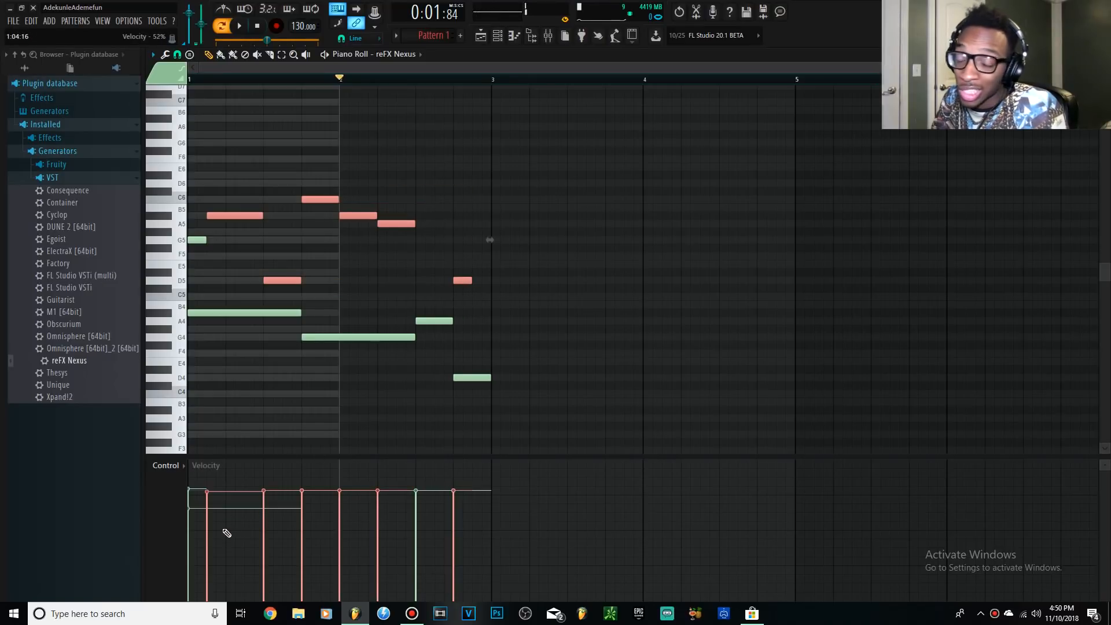
pyautogui.moveTo(220, 559); pyautogui.dragTo(226, 501)
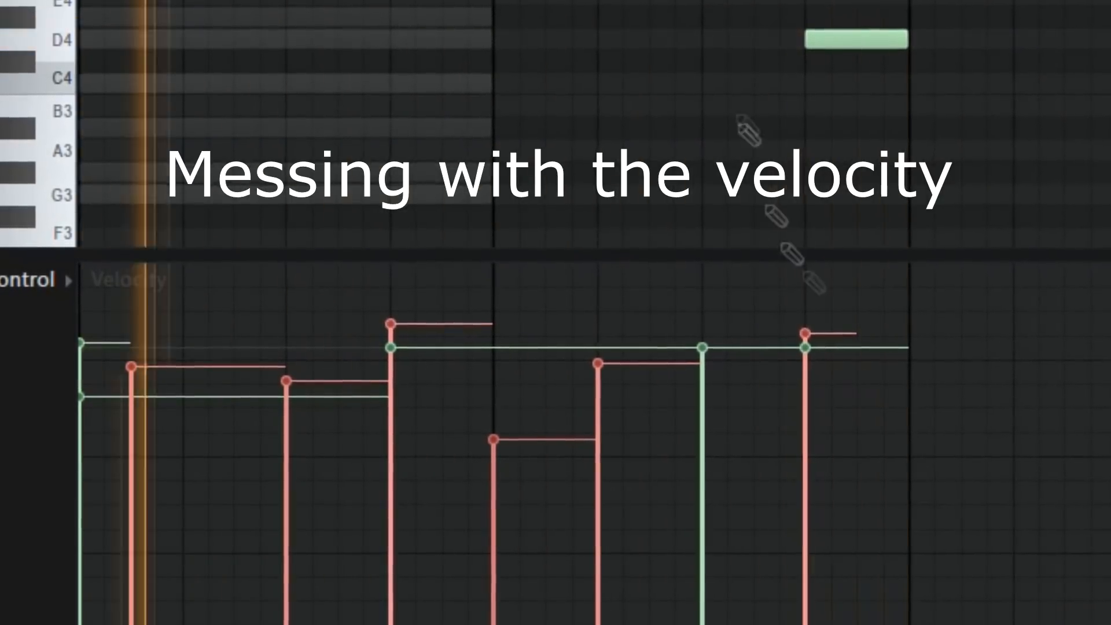
pyautogui.moveTo(393, 321); pyautogui.dragTo(399, 260)
pyautogui.moveTo(495, 439); pyautogui.dragTo(497, 463)
pyautogui.moveTo(287, 379); pyautogui.dragTo(286, 466)
pyautogui.moveTo(81, 395); pyautogui.dragTo(84, 511)
pyautogui.moveTo(405, 324); pyautogui.dragTo(404, 297)
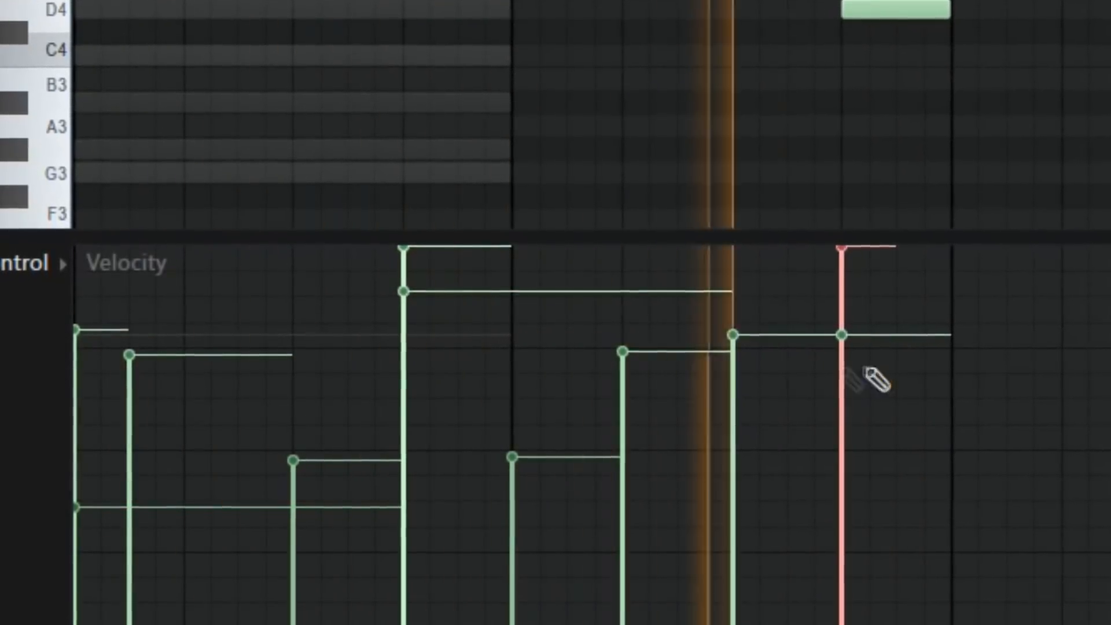
pyautogui.moveTo(787, 428); pyautogui.dragTo(736, 521)
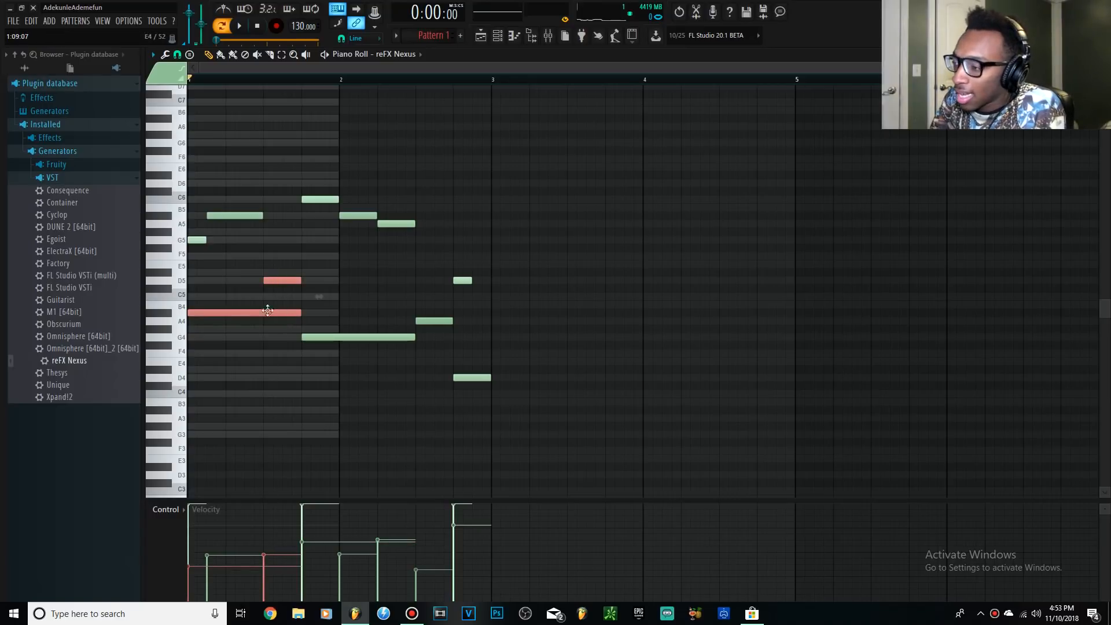
# Raise the velocity of only the D5 note in bar 1 slightly and play the pattern
pyautogui.moveTo(267, 537); pyautogui.dragTo(274, 548)
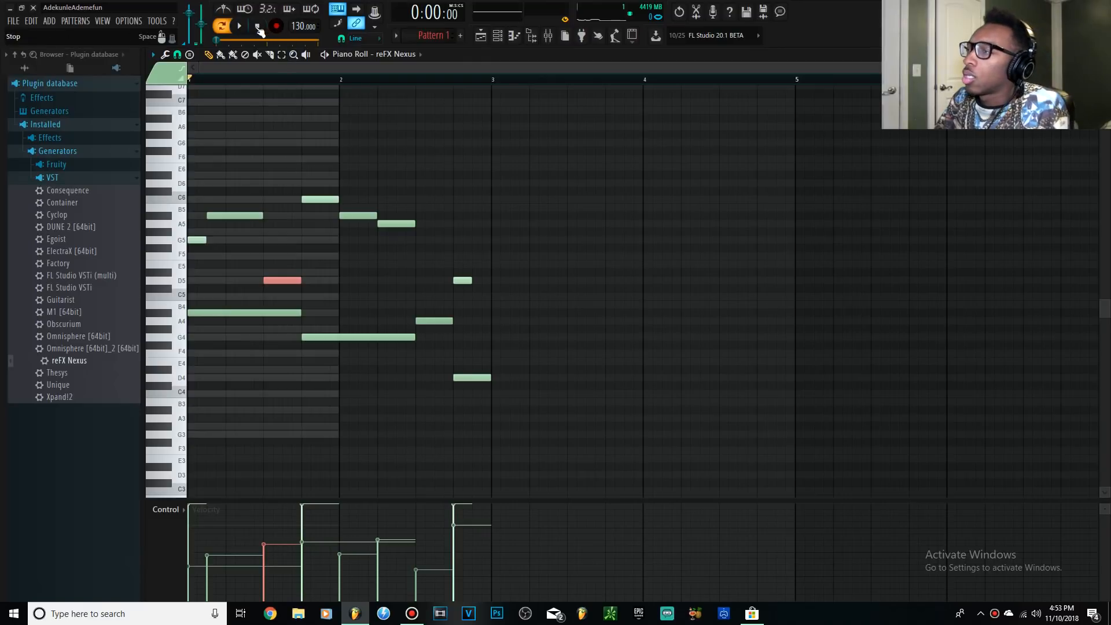
pyautogui.click(241, 28)
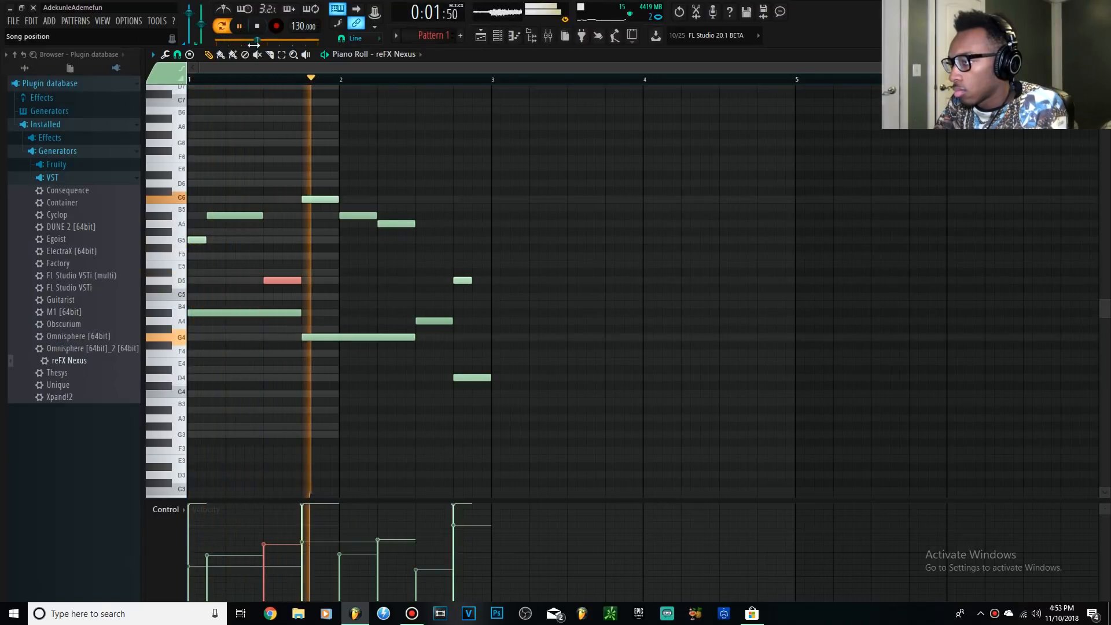
pyautogui.click(257, 26)
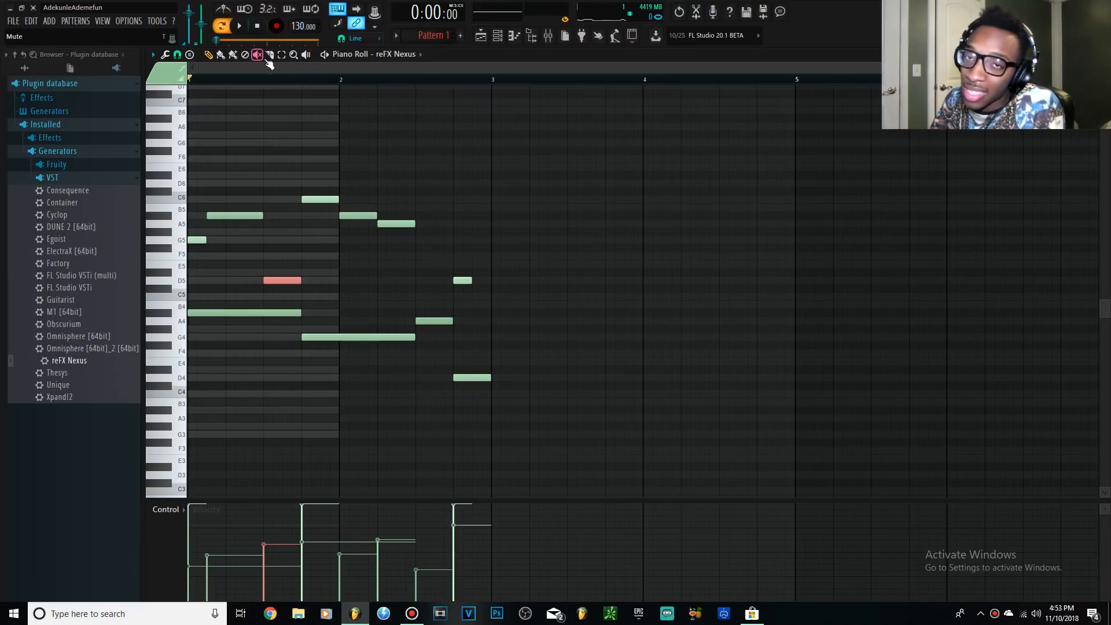
# Extend the final D5 note to the end of bar 2 and lengthen the A5 note to reach its start
pyautogui.moveTo(406, 501); pyautogui.dragTo(401, 434)
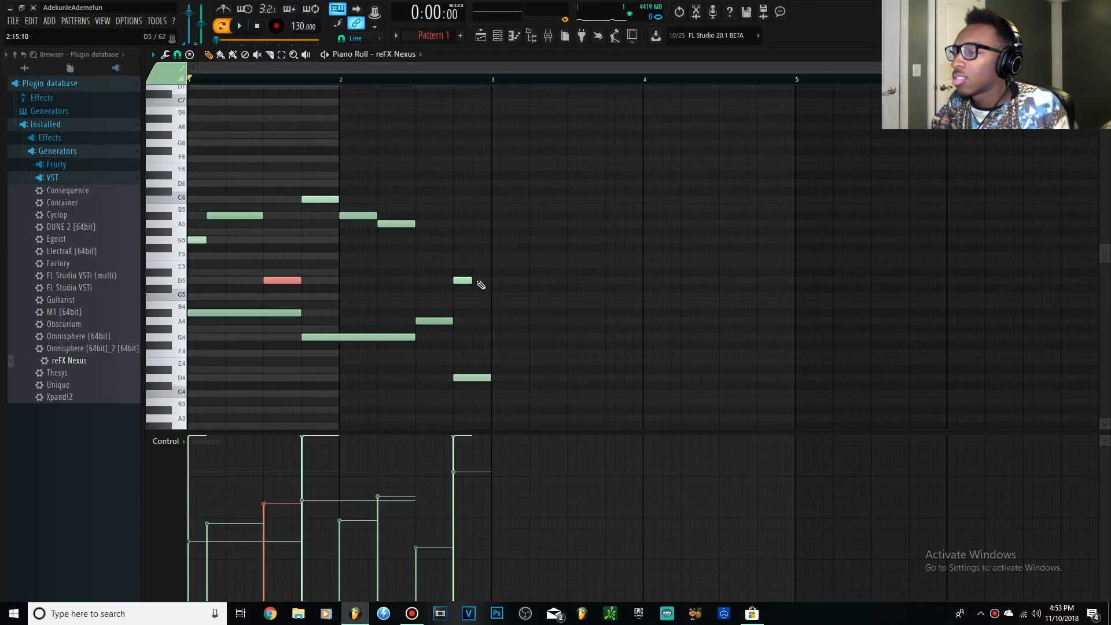
pyautogui.moveTo(471, 281); pyautogui.dragTo(491, 280)
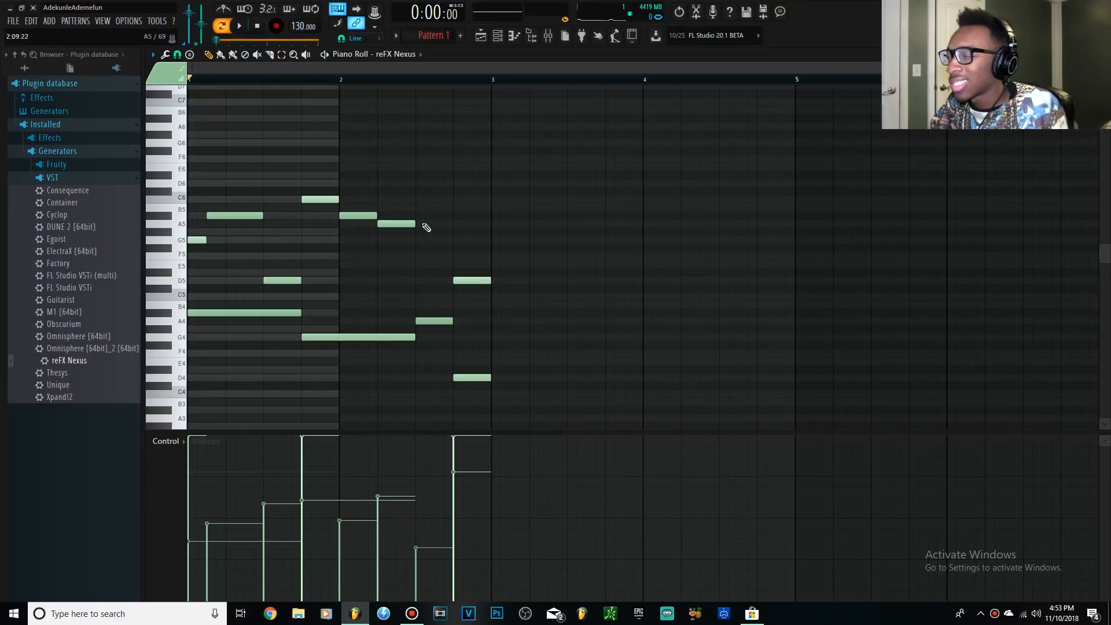
pyautogui.moveTo(415, 224); pyautogui.dragTo(443, 225)
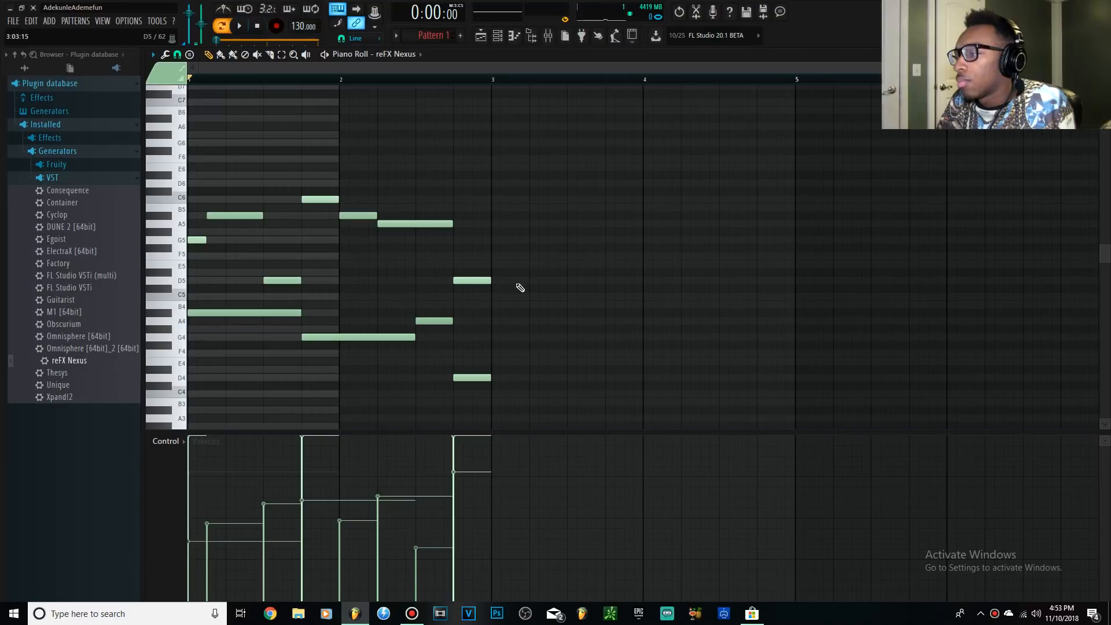
# Duplicate the seven melody notes, raise the copy one octave, and align it with the start of bar 1
pyautogui.moveTo(518, 293); pyautogui.dragTo(385, 181)
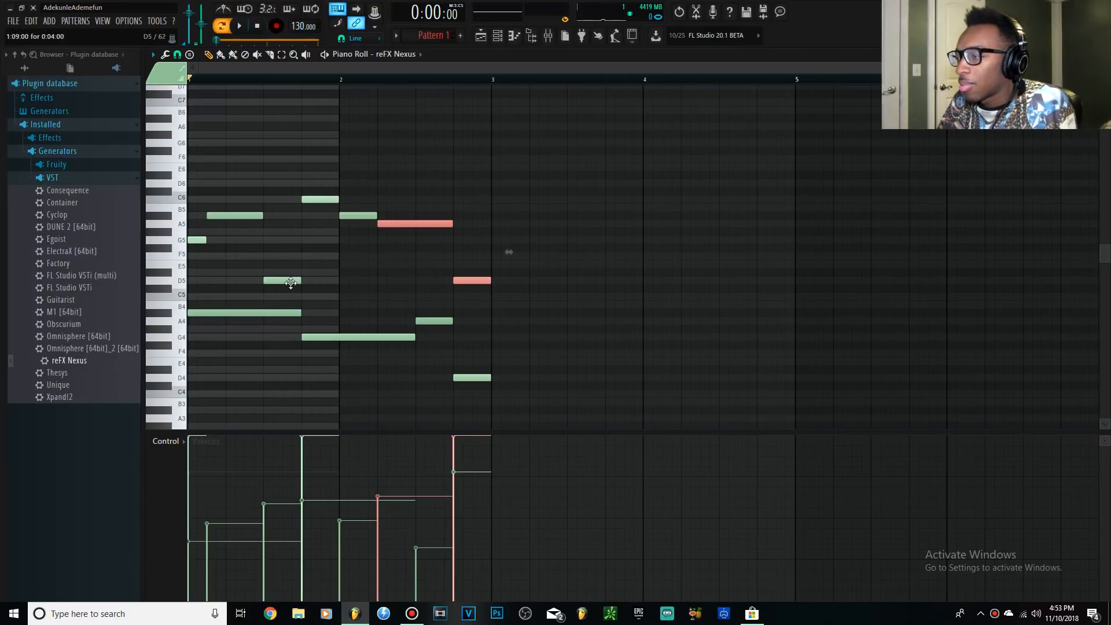
pyautogui.moveTo(516, 293); pyautogui.dragTo(125, 194)
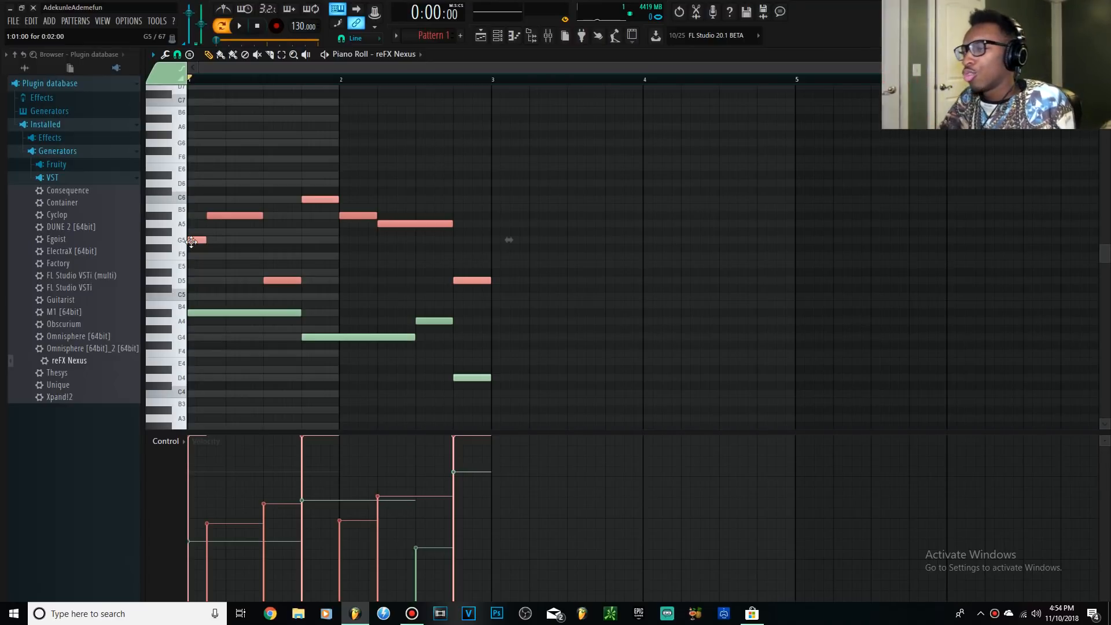
pyautogui.keyDown('shift'); pyautogui.moveTo(191, 241); pyautogui.dragTo(499, 239); pyautogui.keyUp('shift')
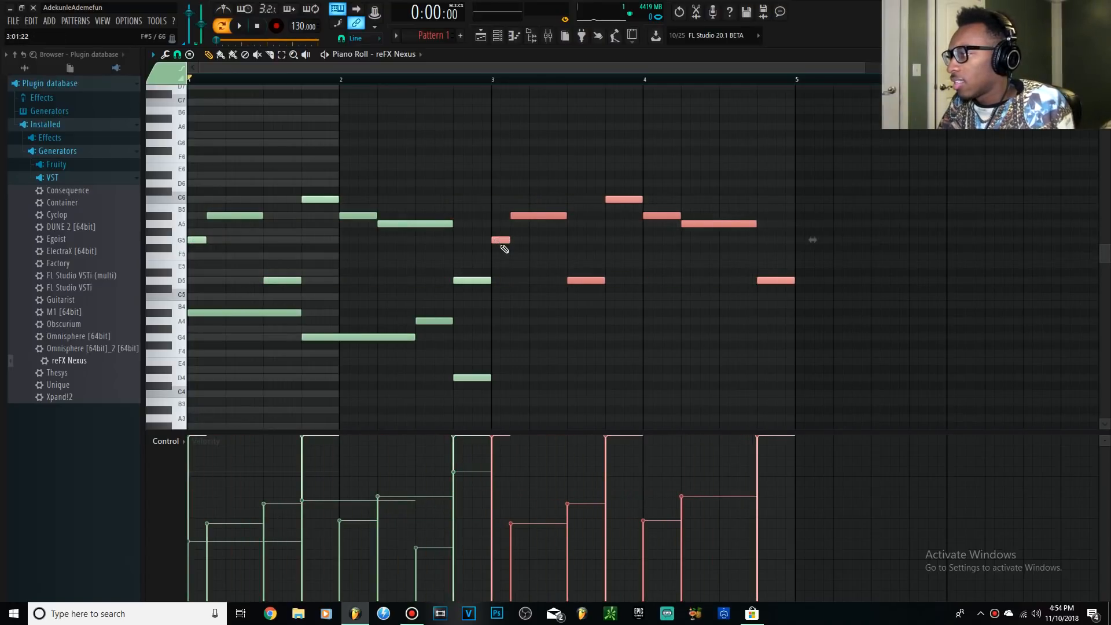
pyautogui.hotkey('ctrl', 'Up')
pyautogui.moveTo(493, 142); pyautogui.dragTo(153, 152)
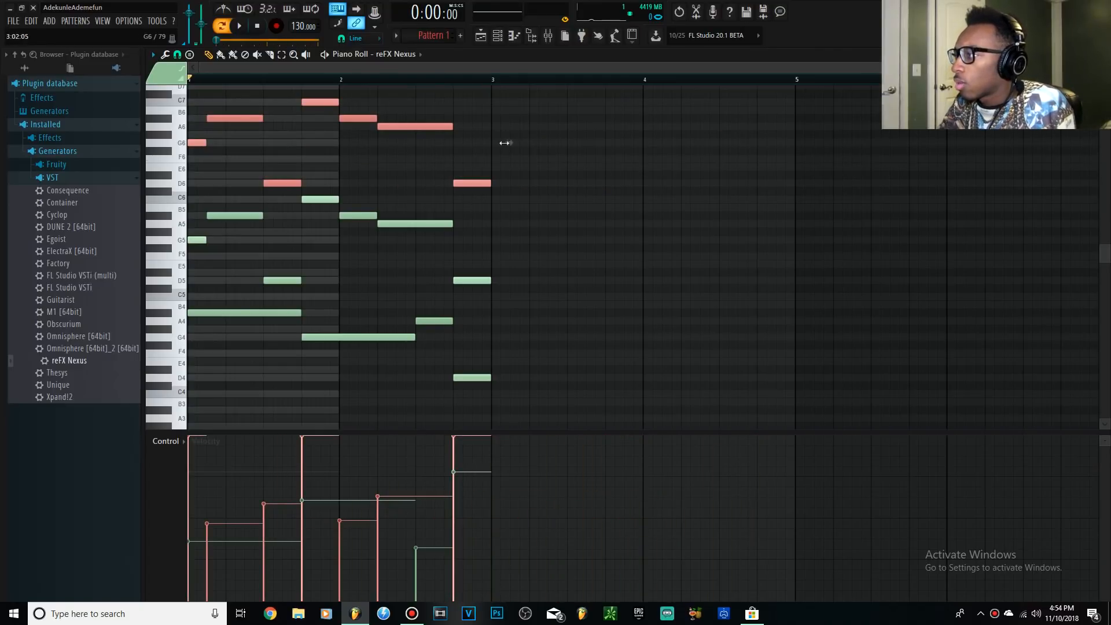
# Stretch the octave-up melody to four bars, delete its notes in bars 3 and 4, and play the pattern
pyautogui.moveTo(507, 141); pyautogui.dragTo(795, 136)
pyautogui.moveTo(846, 261); pyautogui.dragTo(498, 46)
pyautogui.scroll(-3, 612, 415)
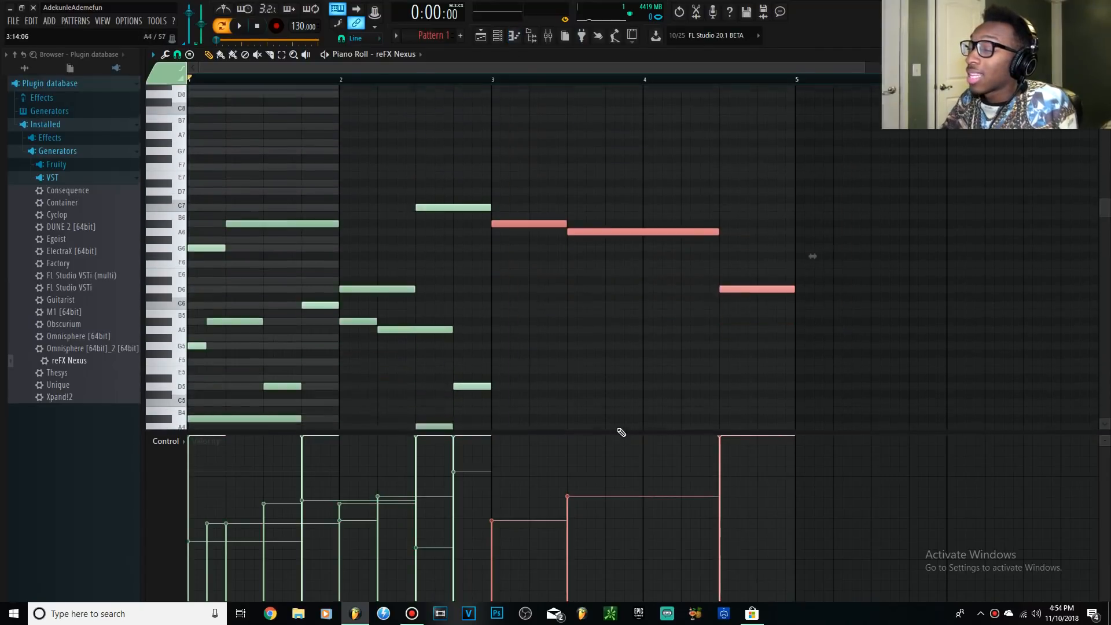
pyautogui.scroll(-2, 621, 428)
pyautogui.press('Delete')
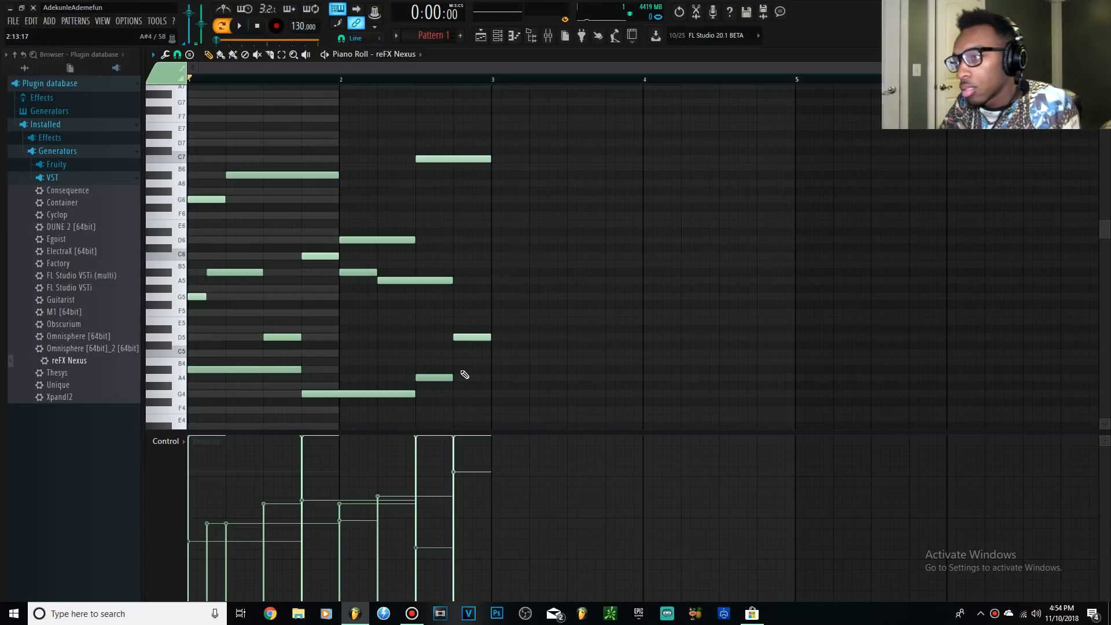
pyautogui.click(241, 26)
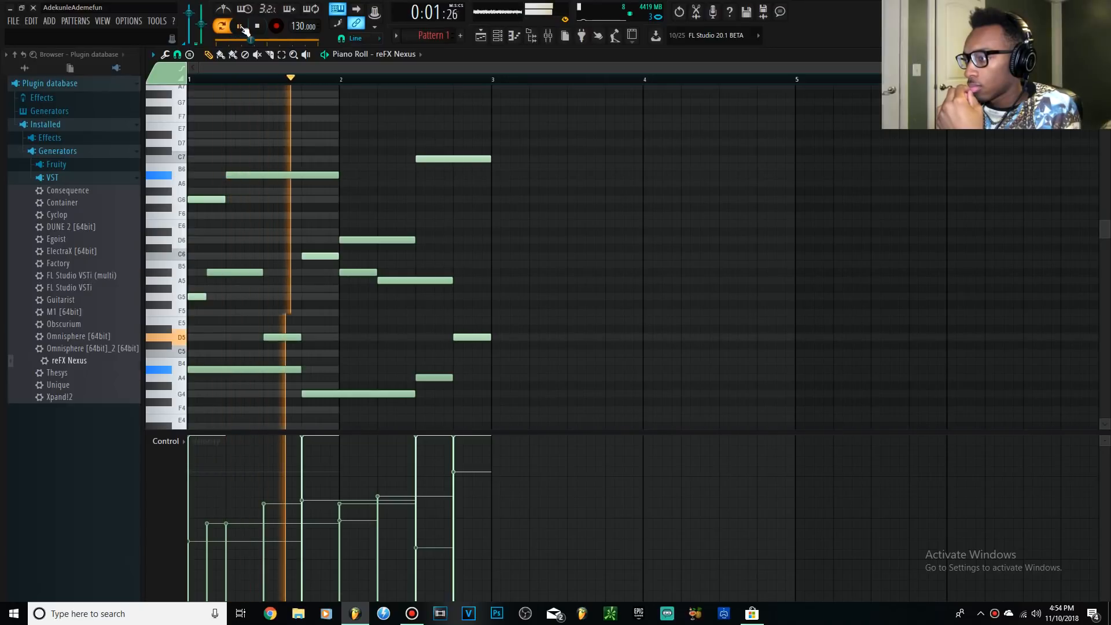